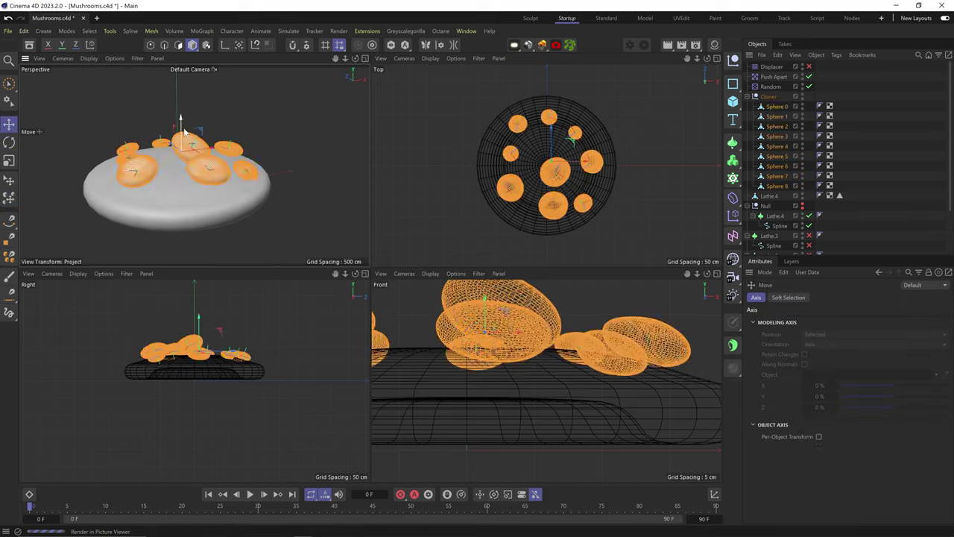
- Select Volume Builder 1 and its parent Null.1 in the spotted mushroom cap's object hierarchy
left_click(819, 362)
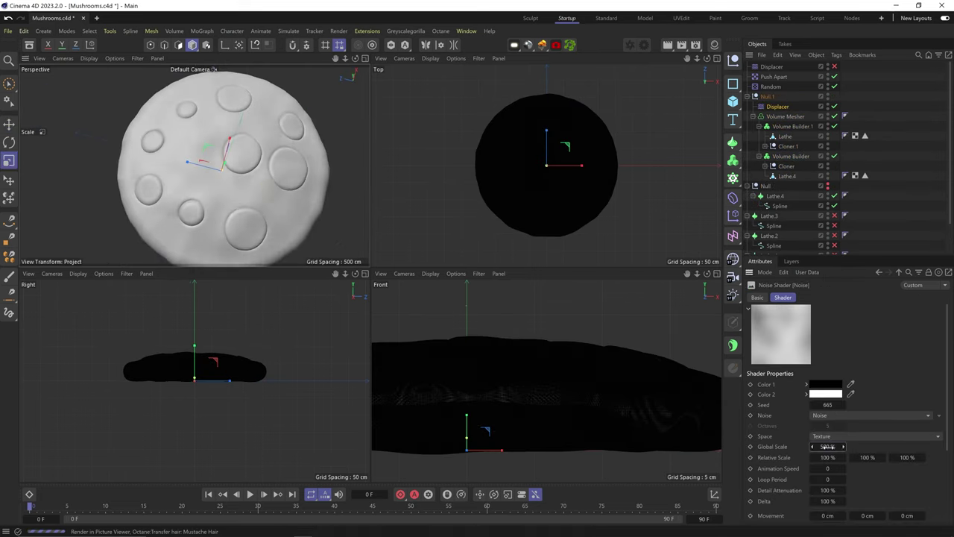
left_click(792, 126)
left_click(771, 99)
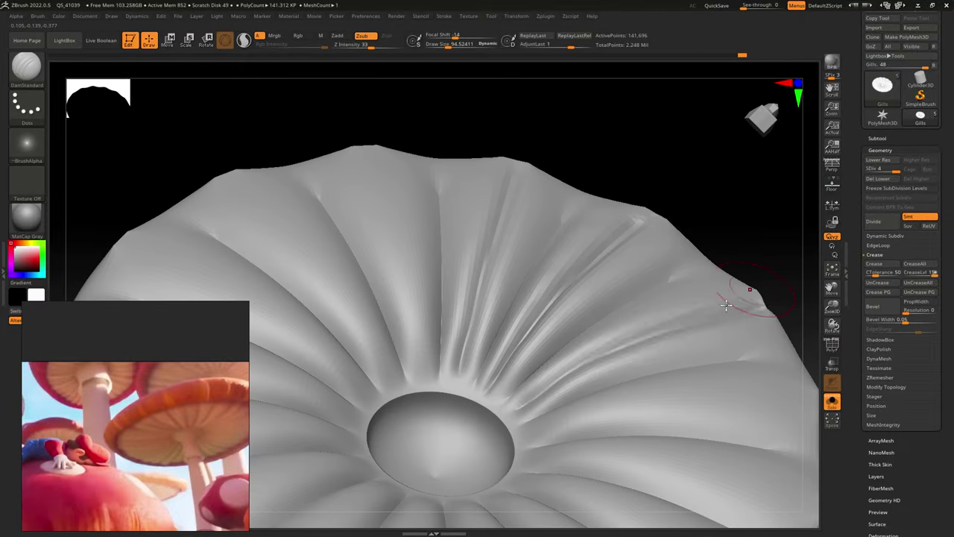
- Switch to ZBrush and carve radial grooves between the mushroom's gills with the DamStandard brush
mouse_move(726, 305)
left_mouse_down()
mouse_move(485, 462)
mouse_move(375, 514)
left_mouse_up()
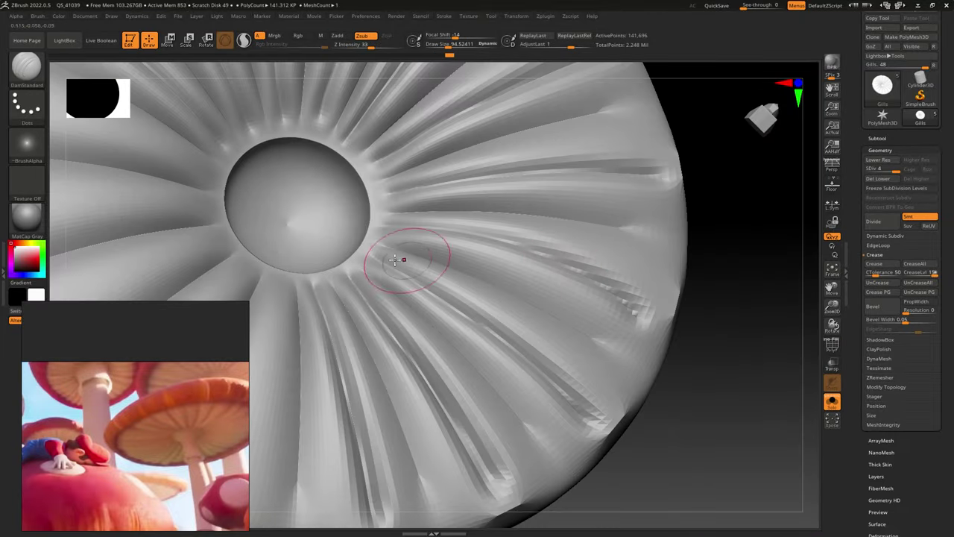
left_click_drag(395, 260, 579, 238)
left_click_drag(242, 225, 427, 312)
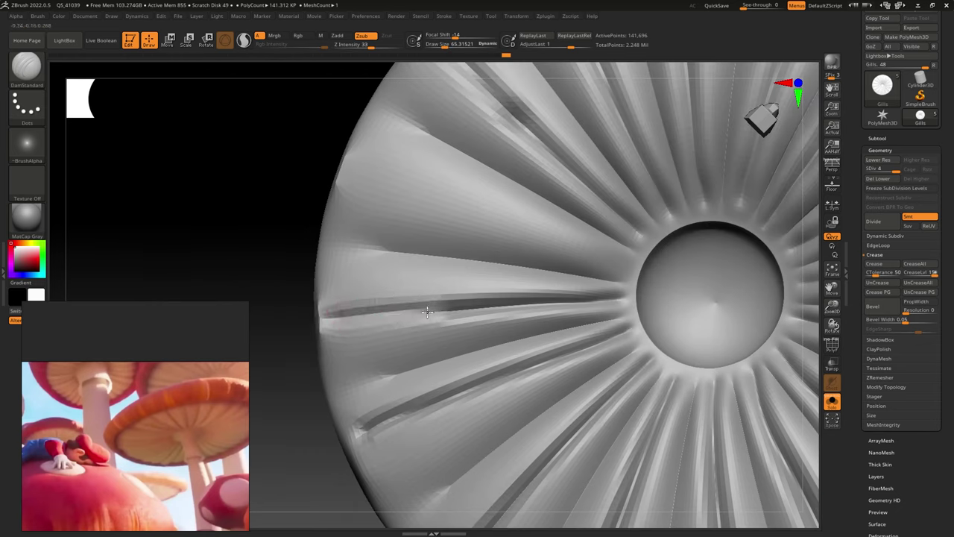
mouse_move(362, 173)
left_mouse_down()
mouse_move(603, 353)
mouse_move(529, 213)
mouse_move(588, 278)
mouse_move(628, 359)
mouse_move(420, 212)
left_mouse_up()
- Build up the ridges of the gills all around the cap with the ClayBuildup brush and smooth them
key("b")
key("c")
key("b")
mouse_move(461, 105)
left_mouse_down()
mouse_move(462, 171)
mouse_move(479, 202)
mouse_move(357, 130)
left_mouse_up()
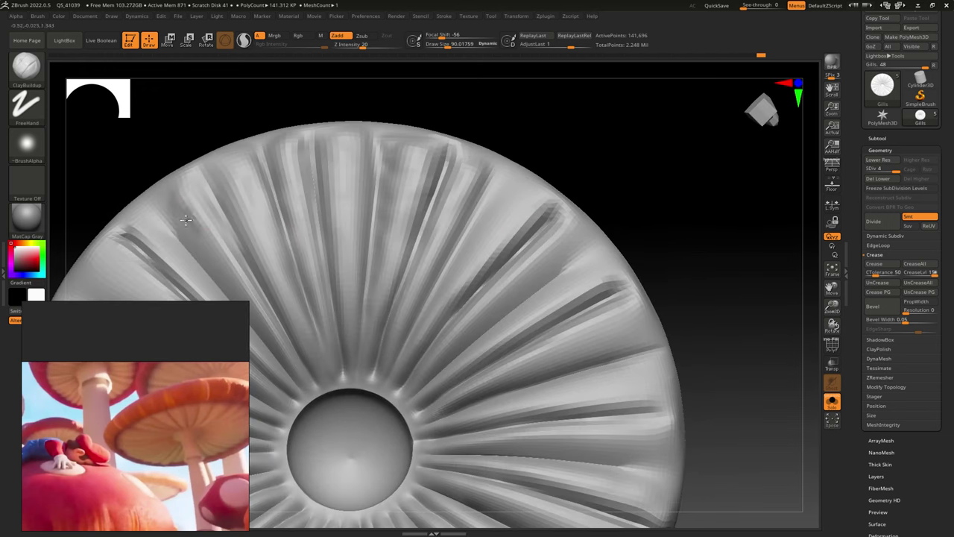
mouse_move(185, 219)
left_mouse_down()
mouse_move(298, 249)
mouse_move(273, 260)
mouse_move(298, 182)
left_mouse_up()
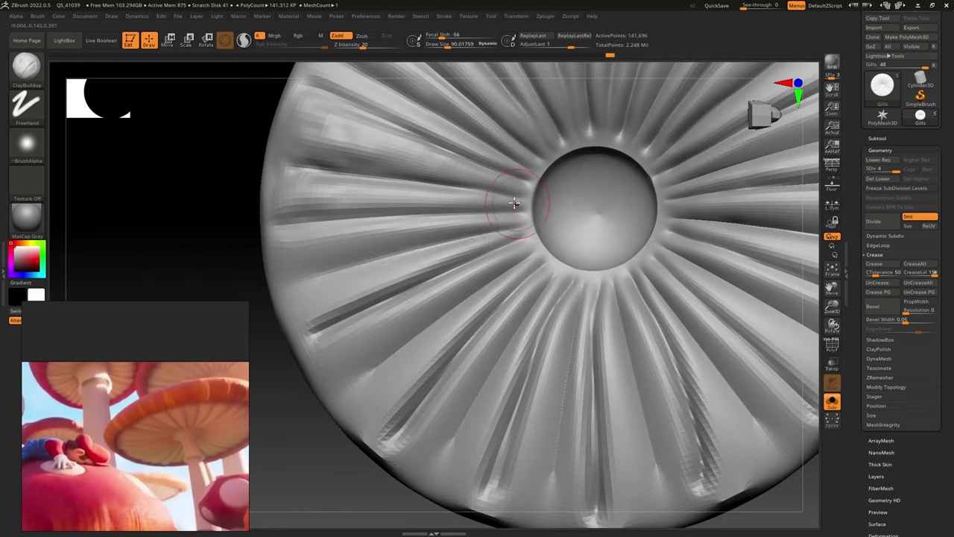
mouse_move(515, 203)
left_mouse_down()
mouse_move(460, 222)
mouse_move(432, 263)
mouse_move(375, 251)
left_mouse_up()
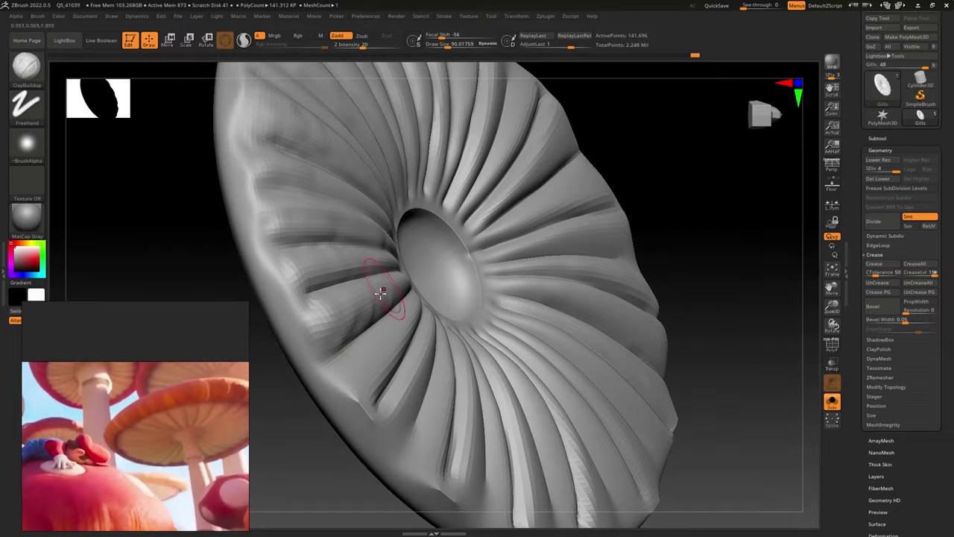
right_click_drag(353, 378, 340, 423)
mouse_move(414, 394)
right_mouse_down()
mouse_move(369, 467)
mouse_move(426, 298)
right_mouse_up()
right_click_drag(571, 237, 626, 232)
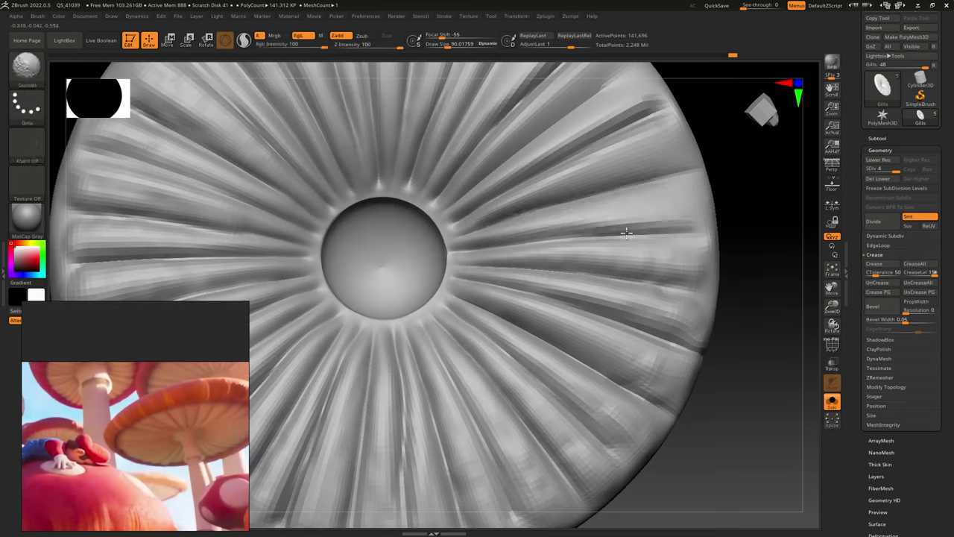
right_click_drag(684, 127, 469, 309)
- Show all subtools, drop the Gills to a lower subdivision level and puff them slightly with the Inflate Balloon deformation
left_click(832, 401)
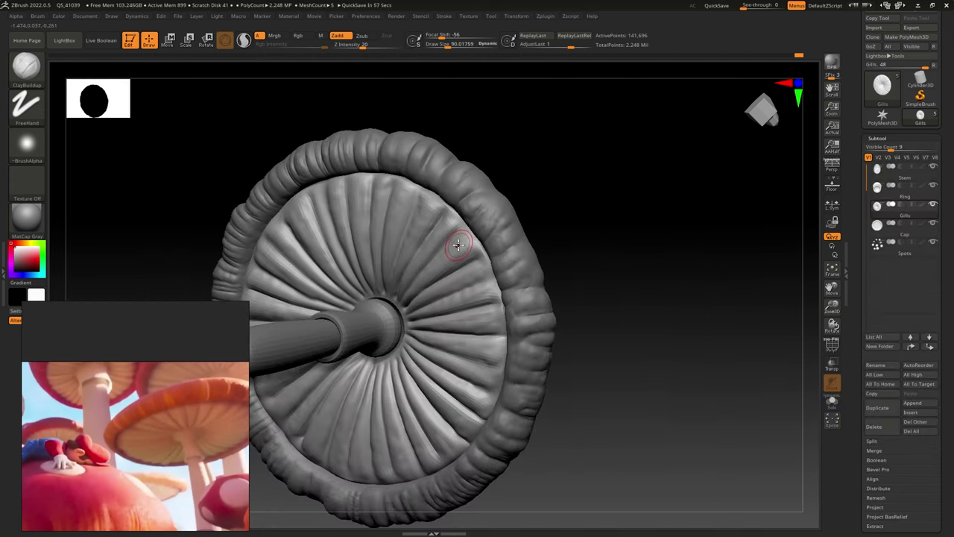
left_click(885, 159)
left_click(883, 135)
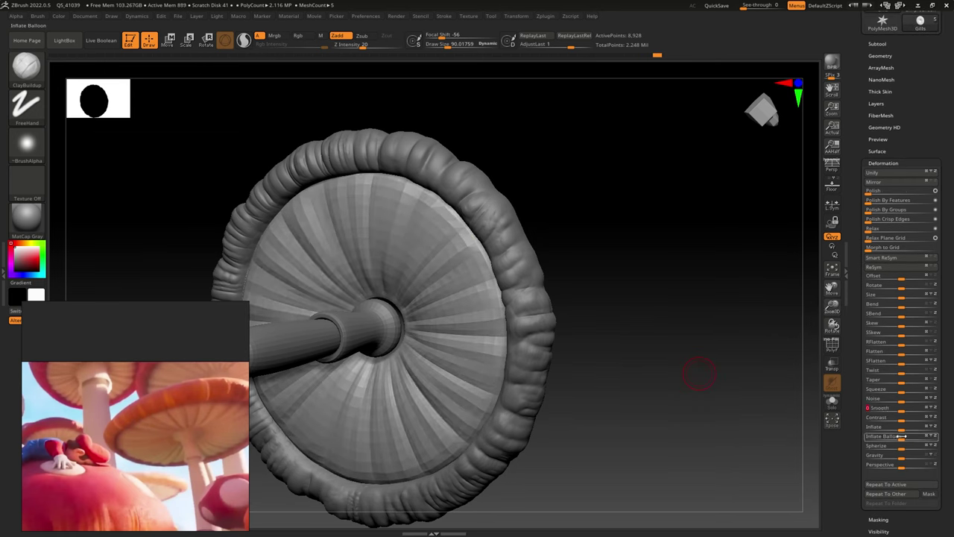
left_click_drag(902, 437, 903, 439)
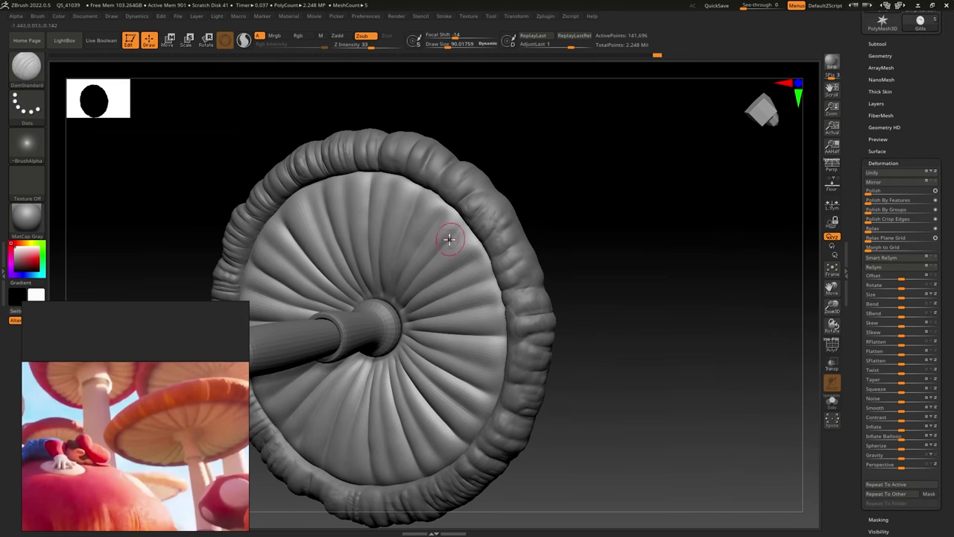
right_click_drag(409, 213, 282, 230)
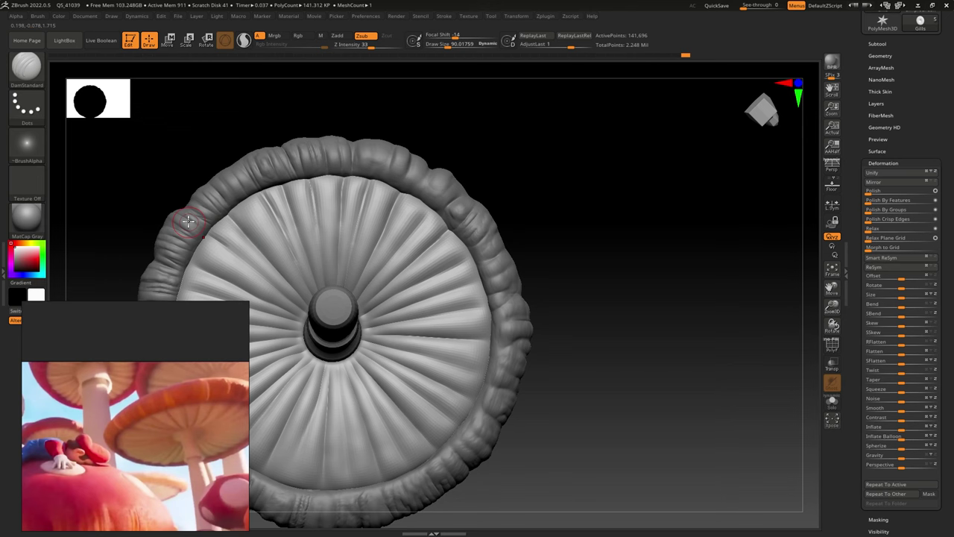
right_click_drag(447, 360, 486, 413)
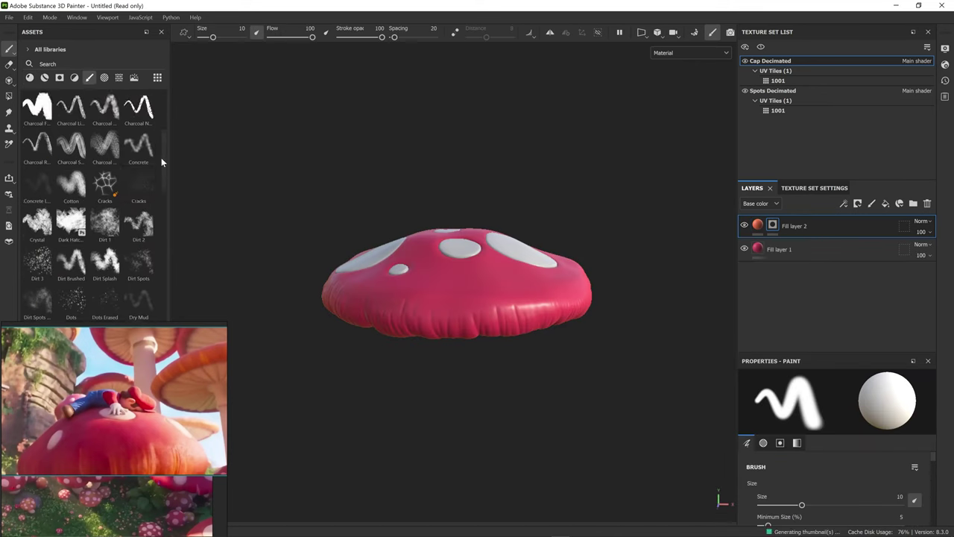
- Switch to Substance 3D Painter and paint orange from Fill layer 2 around the cap's rim with the Dirt 1 brush
scroll(89, 186, "down", 3)
left_click(104, 195)
scroll(410, 399, "up", 2)
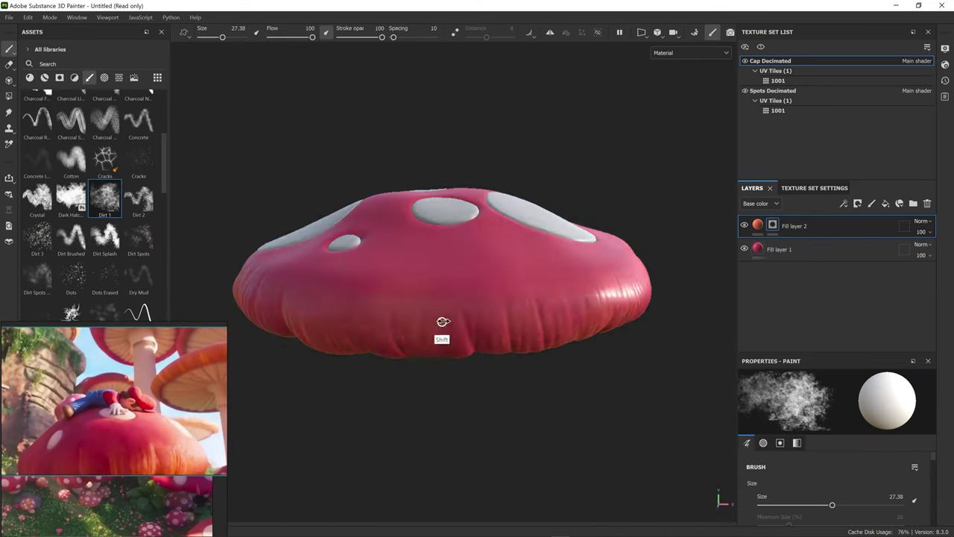
right_click_drag(443, 321, 473, 312, "shift")
right_click_drag(473, 312, 503, 298, "ctrl")
left_click_drag(556, 321, 506, 317, "alt")
right_click_drag(507, 316, 513, 317, "ctrl")
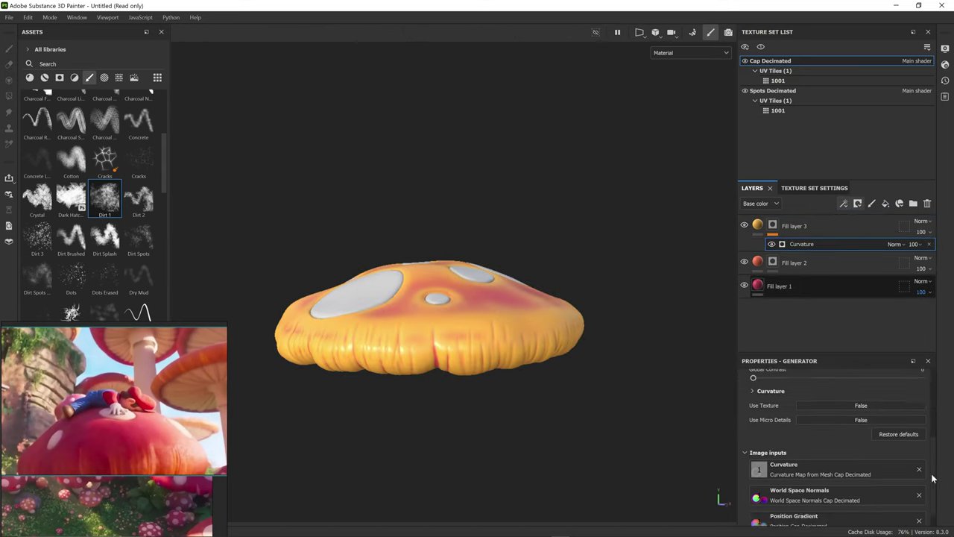
- Tune Fill layer 3's Curvature generator with Fine 0.12 and Soft 0.4, and add a Paint effect above it
scroll(930, 424, "down", 5)
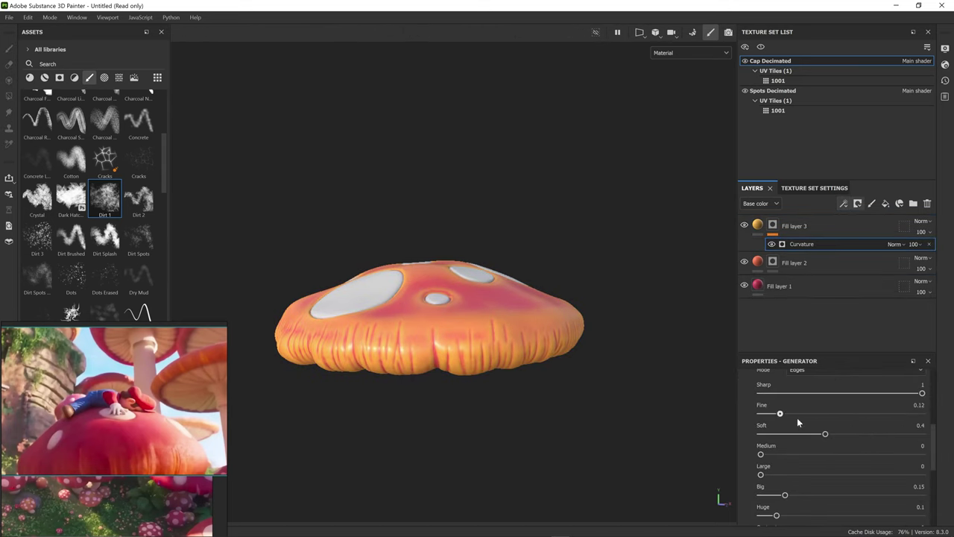
scroll(901, 472, "up", 5)
left_click(871, 202)
- Mask out parts of Fill layer 3's yellow on the cap in black with the Fibers Sparse and Fibers Moss brushes
scroll(77, 305, "down", 4)
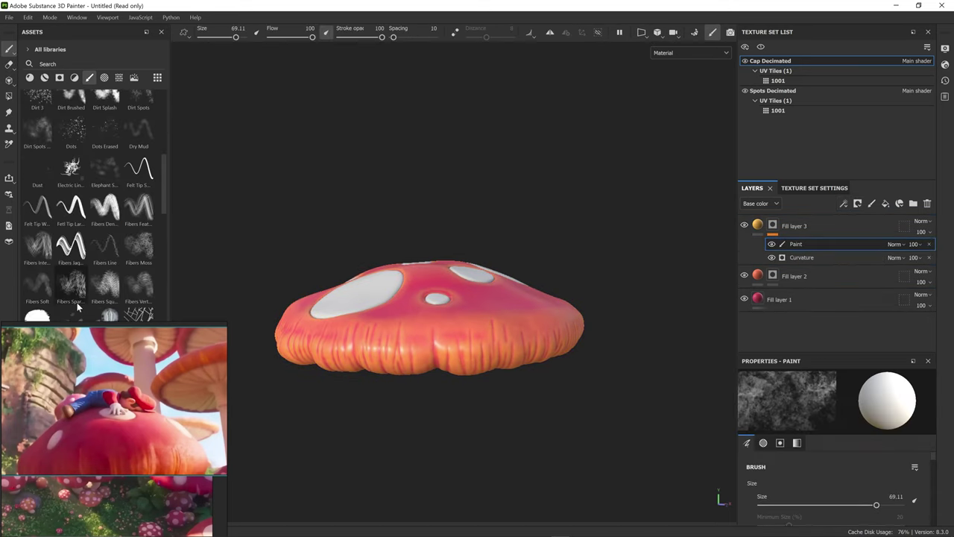
left_click_drag(481, 314, 476, 223, "alt")
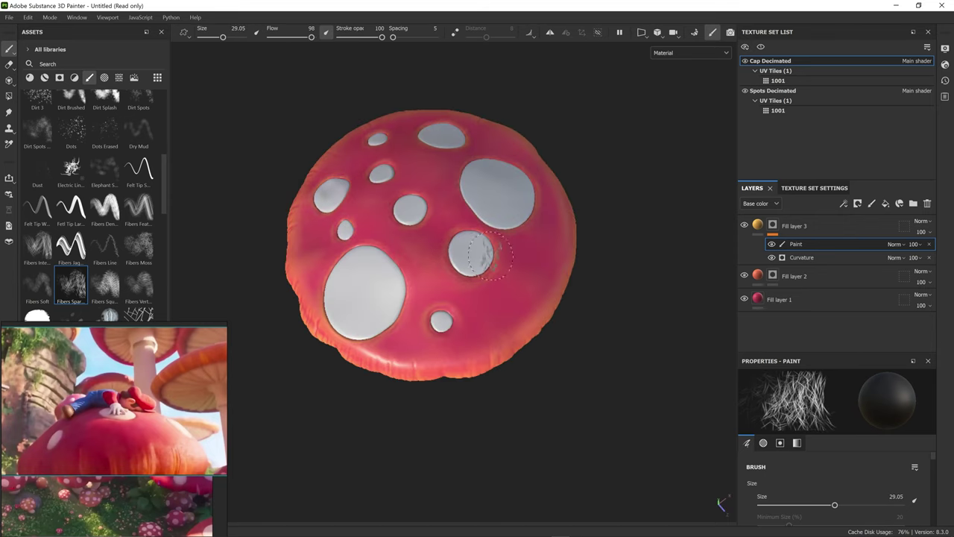
left_click_drag(489, 255, 477, 350, "alt")
left_click(139, 244)
scroll(477, 345, "up", 3)
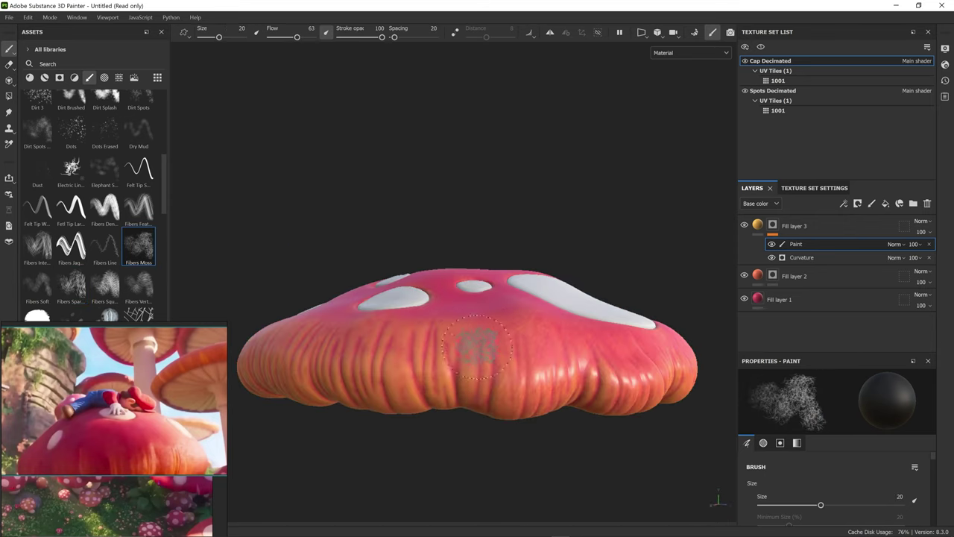
right_click_drag(499, 348, 522, 354, "ctrl")
left_click_drag(522, 354, 443, 284, "alt")
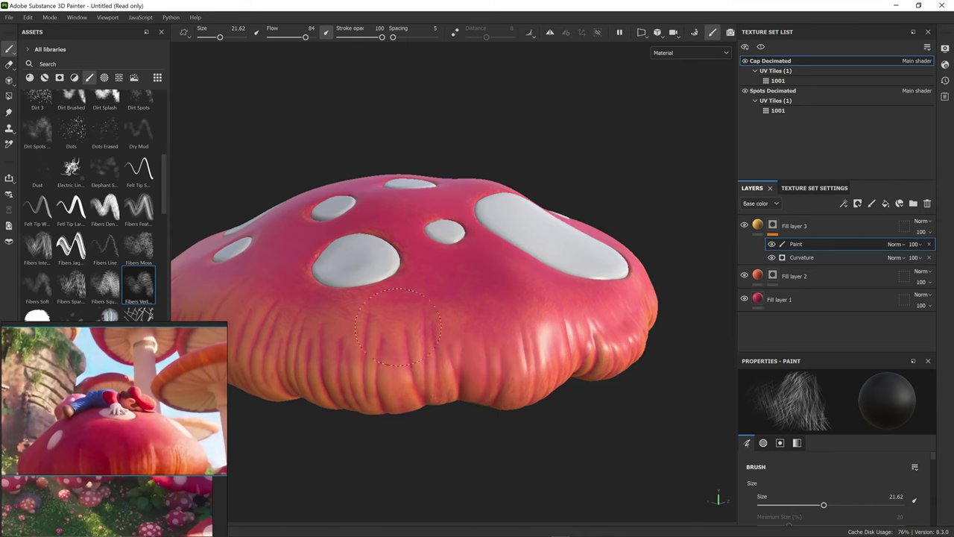
- Paint black vertical streaks into Fill layer 3's mask along the cap's rim with the Fibers Vertical brush
right_click_drag(398, 325, 372, 325, "ctrl")
left_click_drag(373, 326, 491, 285, "alt")
left_click_drag(707, 287, 596, 223, "alt")
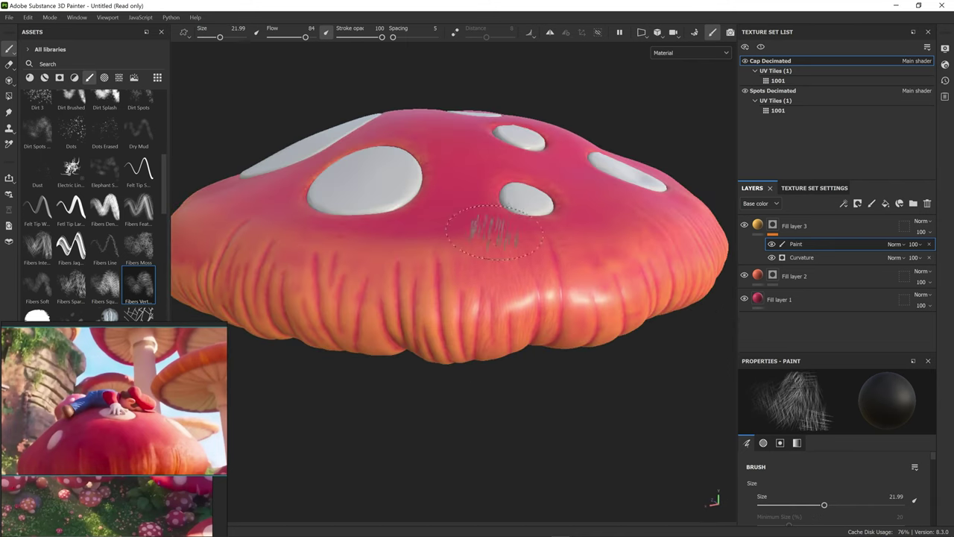
scroll(549, 199, "up", 3)
mouse_move(549, 198)
left_mouse_down("alt")
mouse_move(377, 228)
mouse_move(335, 223)
left_mouse_up("alt")
right_click_drag(335, 224, 298, 224, "ctrl")
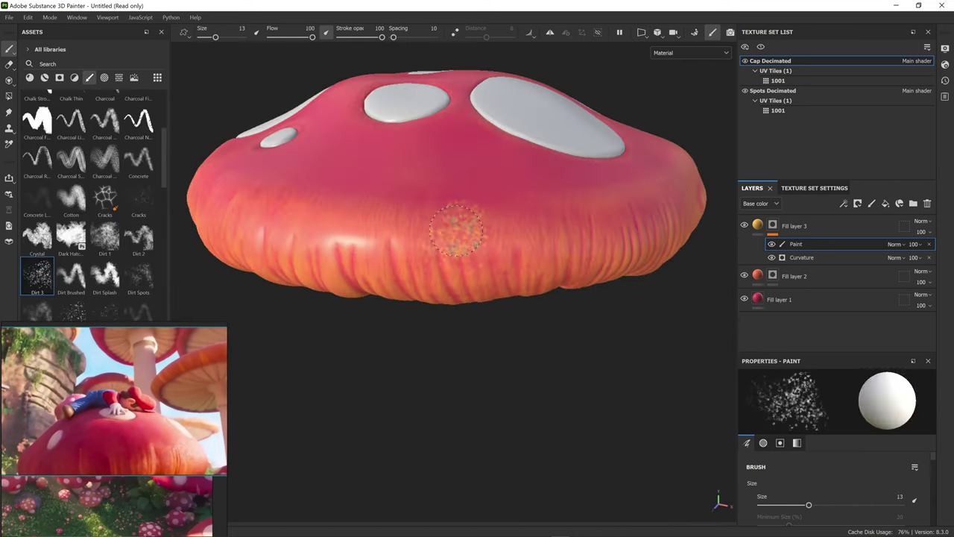
- Paint speckled yellow detail around the cap's lower rim with the Dirt 3 brush in white on Fill layer 3's mask
mouse_move(454, 219)
left_mouse_down("alt")
mouse_move(645, 269)
mouse_move(628, 276)
mouse_move(613, 220)
mouse_move(522, 246)
mouse_move(477, 275)
left_mouse_up("alt")
right_click_drag(477, 275, 455, 276, "ctrl")
right_click_drag(479, 335, 447, 336, "ctrl")
scroll(496, 359, "up", 2)
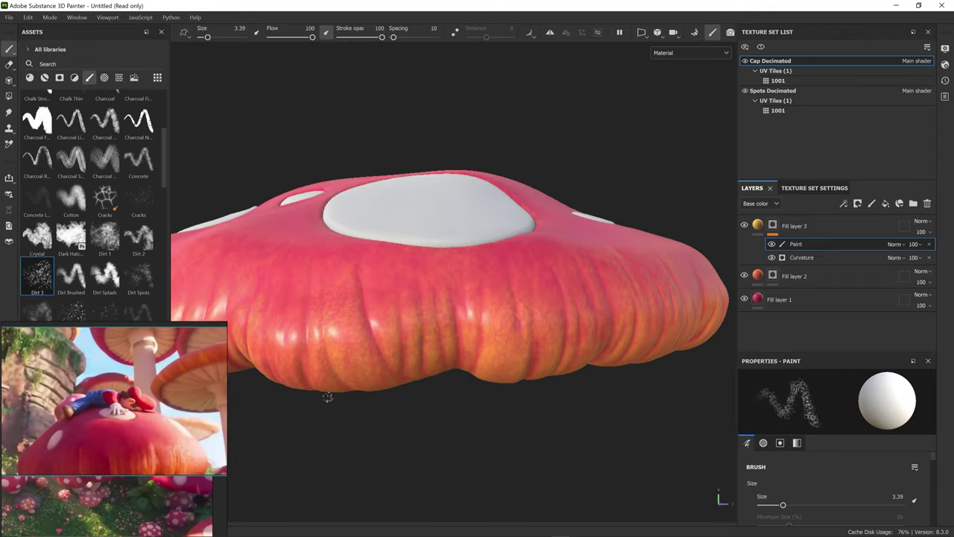
- Paint faint spots over the top of the cap with the Dirt Spots brush at flow 45
left_click_drag(327, 396, 539, 320, "alt")
scroll(539, 320, "down", 2)
right_click_drag(533, 302, 582, 302, "ctrl")
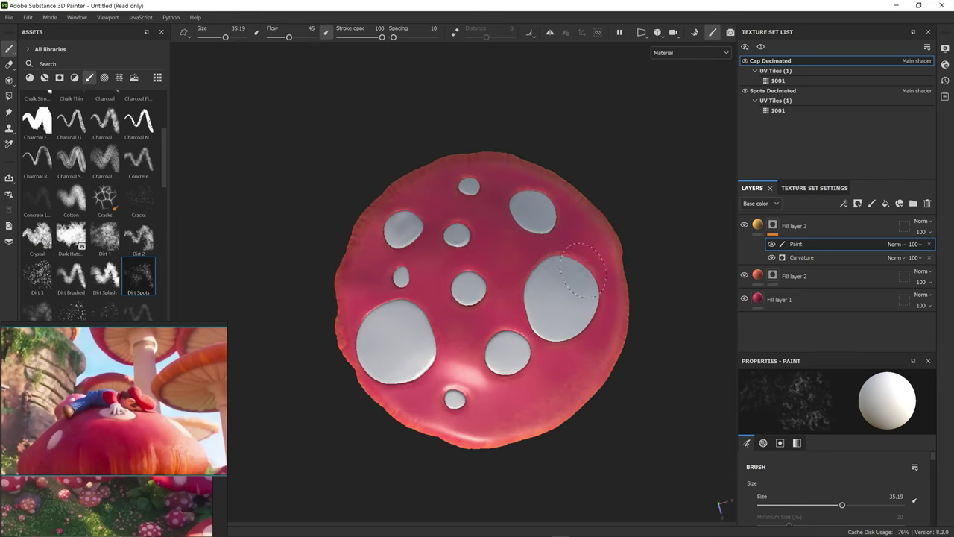
scroll(429, 298, "up", 3)
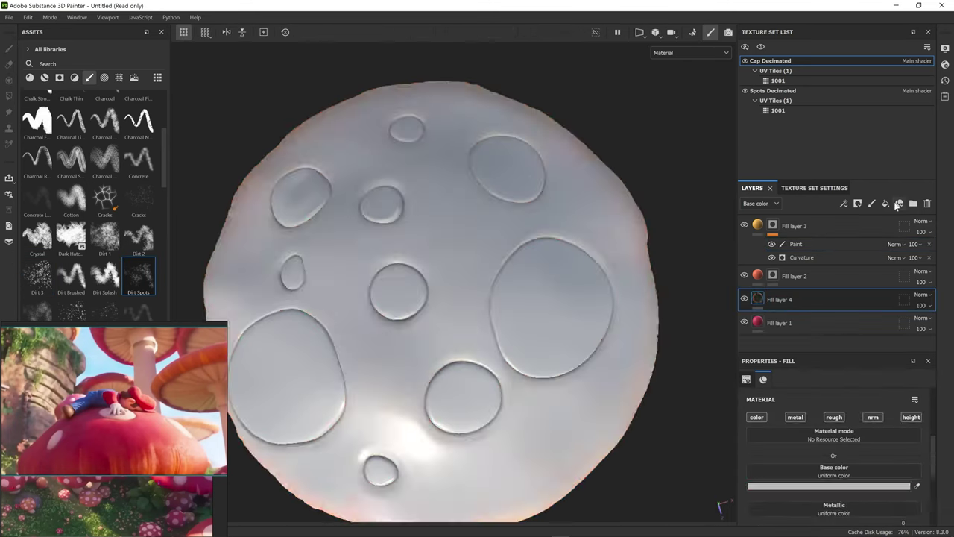
- Color Fill layer 4 dark red and mask it with a Dirt generator at level 0.78 and contrast 0.51 plus a Paint effect
left_click(831, 483)
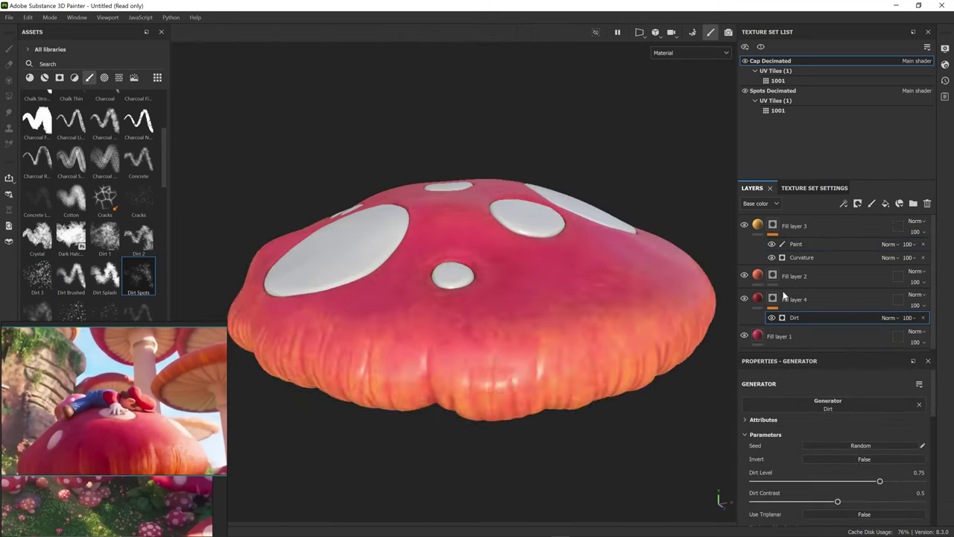
left_click_drag(911, 462, 895, 462)
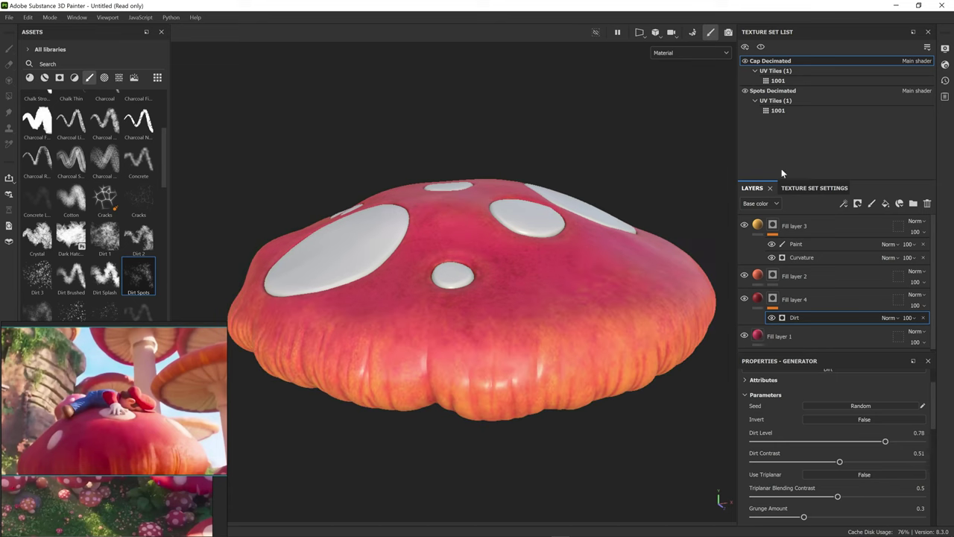
left_click(871, 203)
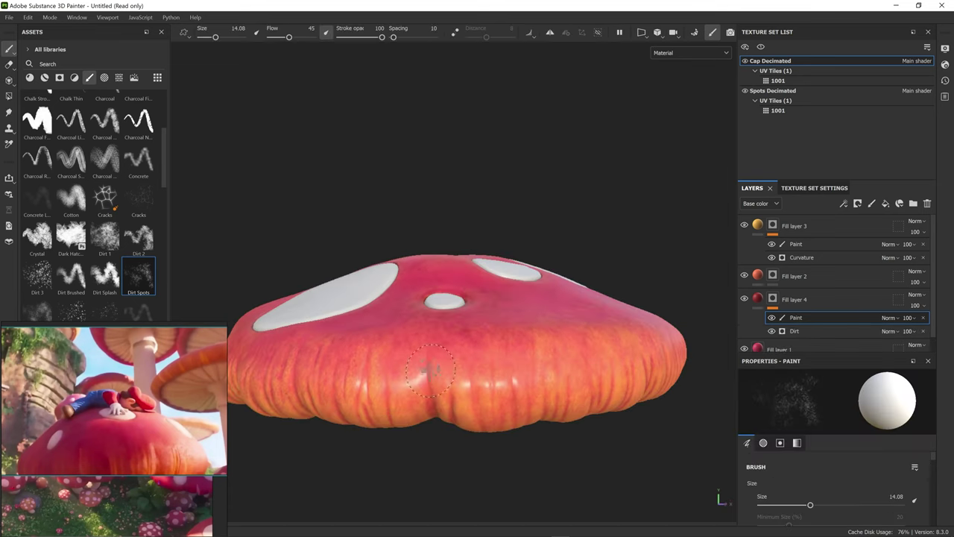
- Move Fill layer 4 above Fill layer 3 with Soft Light blending, and add a generator to Fill layer 5's mask
left_click_drag(794, 299, 820, 230)
left_click(916, 220)
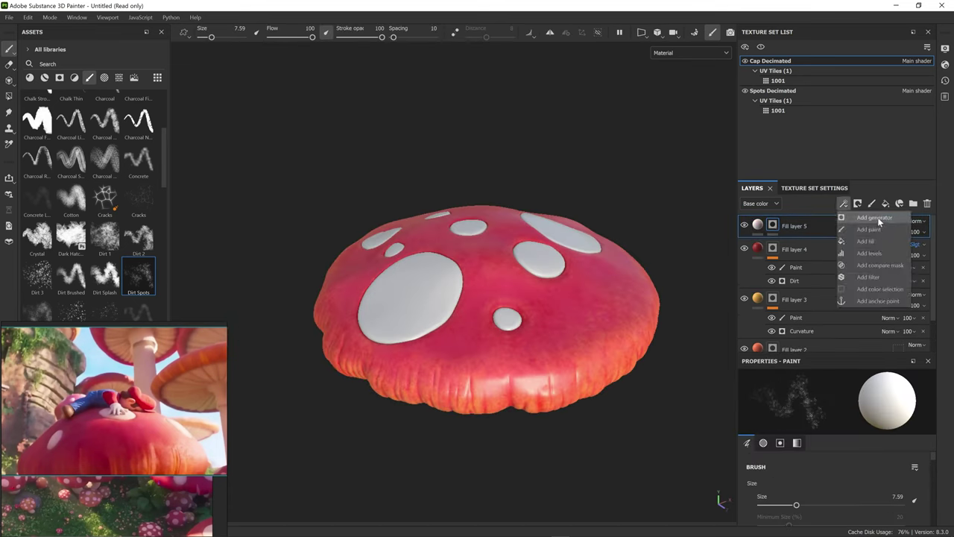
left_click(882, 212)
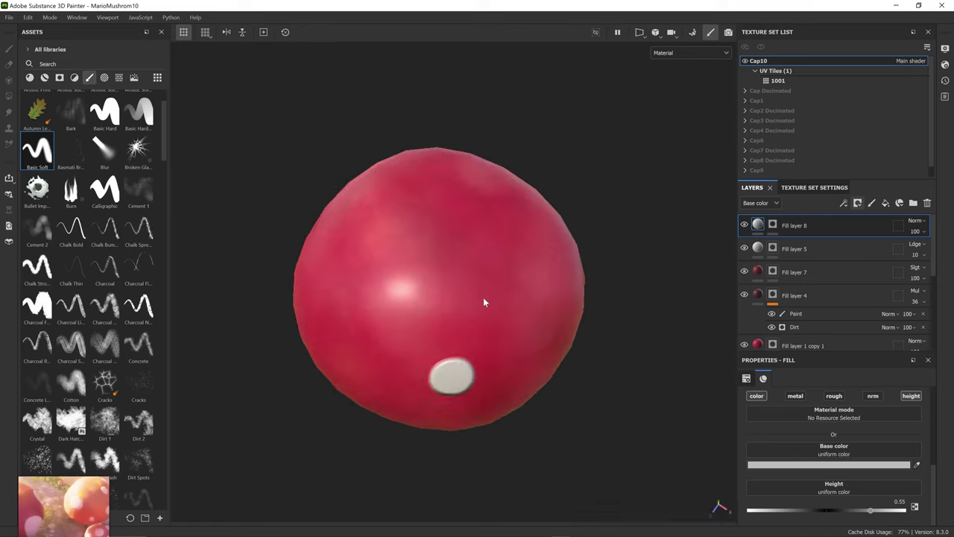
- Paint white spots of different sizes on Cap10 through Fill layer 8's mask with the Basic Soft brush, and duplicate the layer
left_click(510, 307)
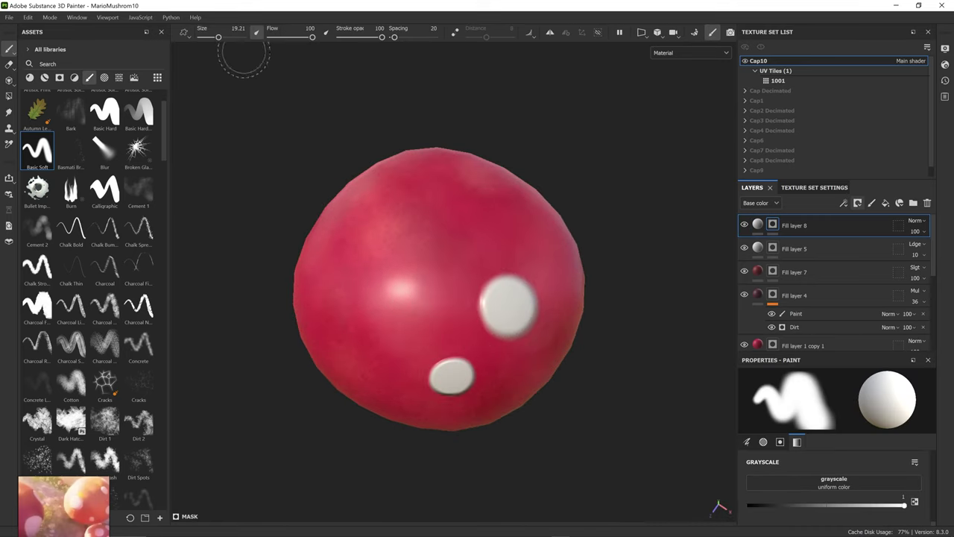
left_click_drag(361, 298, 382, 263)
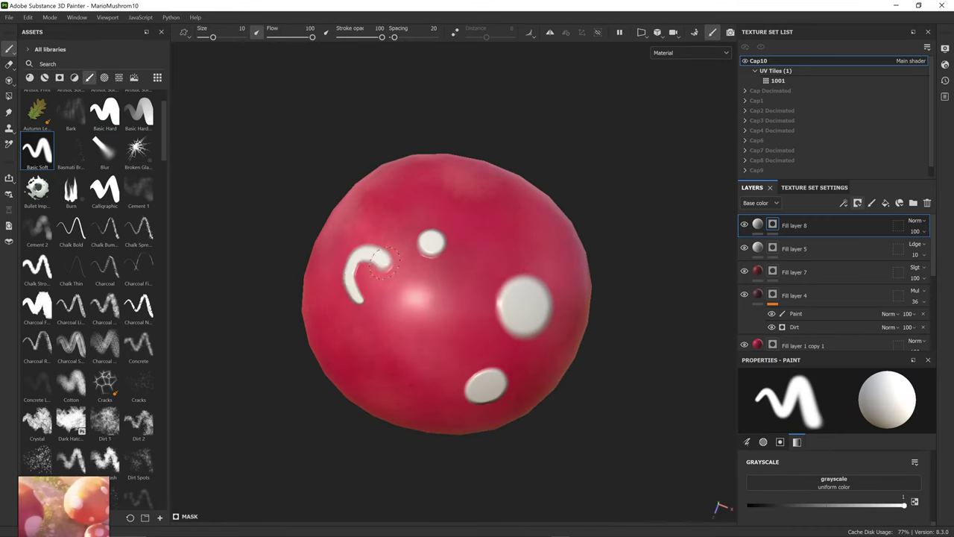
right_click(866, 232)
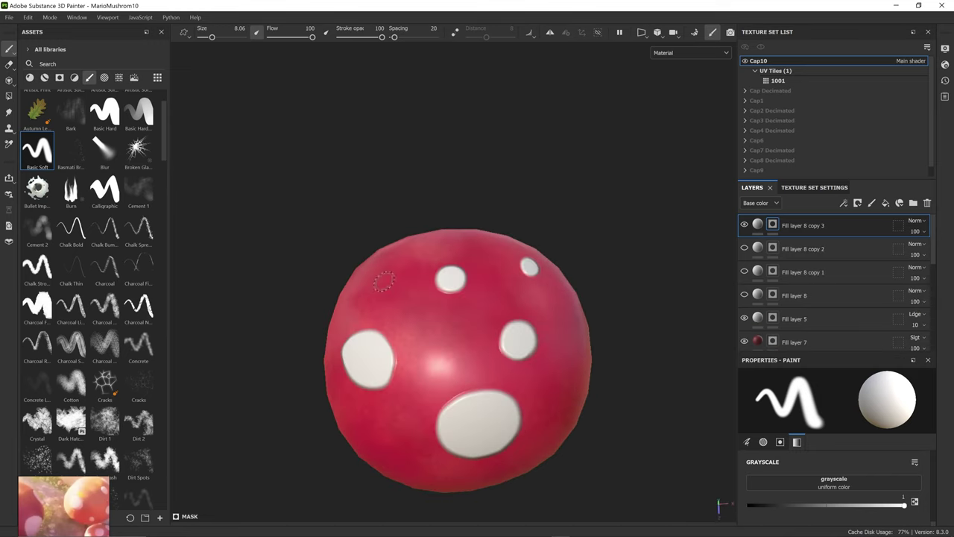
left_click_drag(384, 281, 479, 307, "alt")
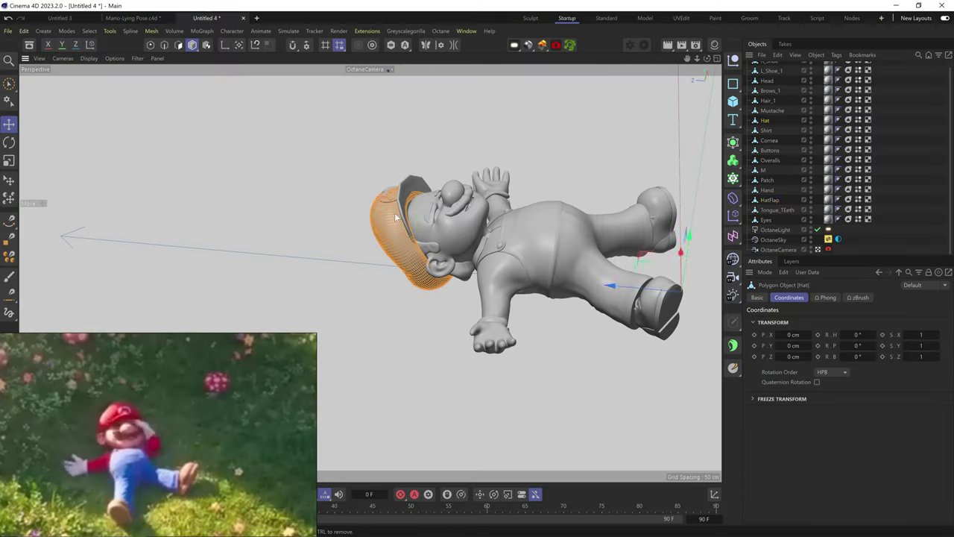
- Switch to Cinema 4D, select the lying character's Hat and nest Patch, HatFlap and M under it
left_click(395, 217)
scroll(396, 217, "up", 6)
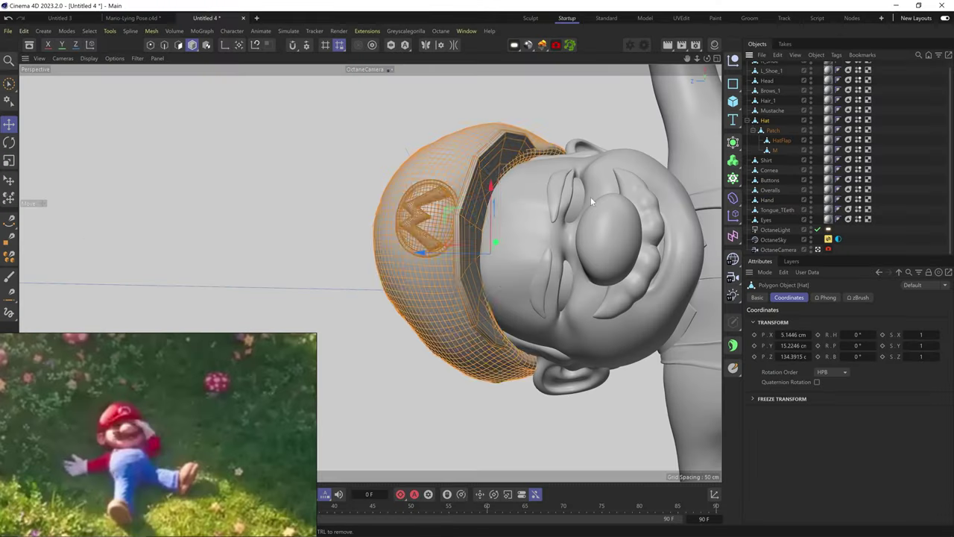
- Toggle axis editing for the Hat, and convert the ground plane under Mario in the mushroom land scene to an editable polygon object
key("l")
left_click_drag(590, 197, 354, 243, "alt")
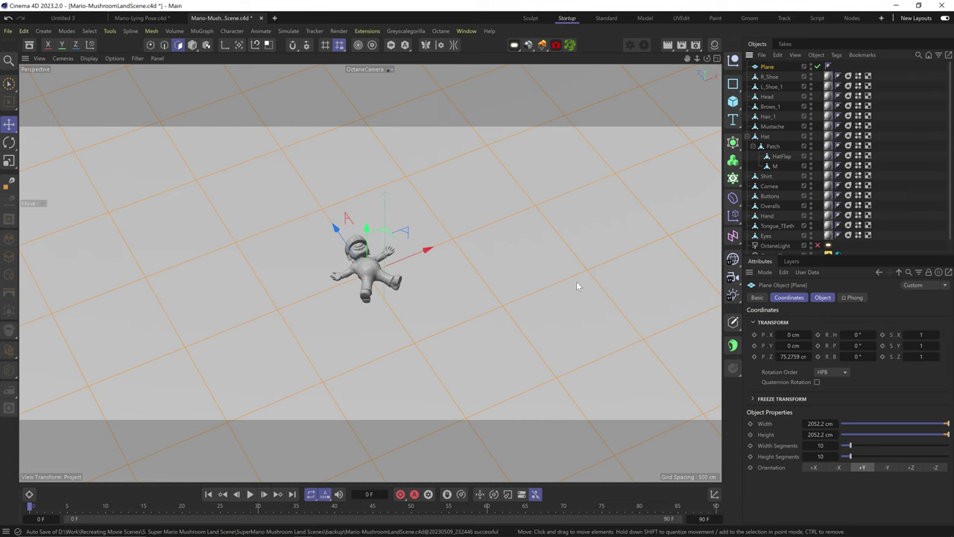
key("c")
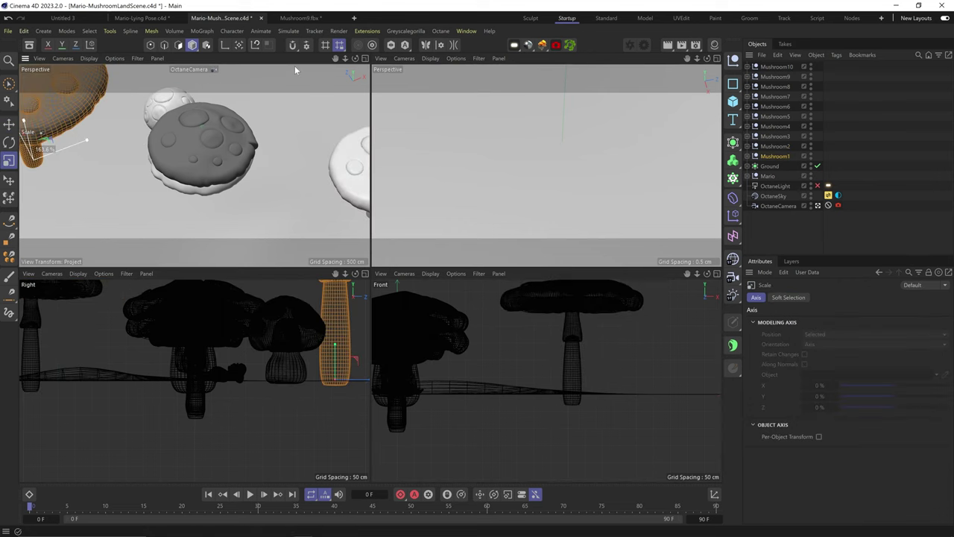
- Arrange the mushrooms around Mario by moving them into place and rotating Mushroom9
left_click_drag(200, 173, 126, 208)
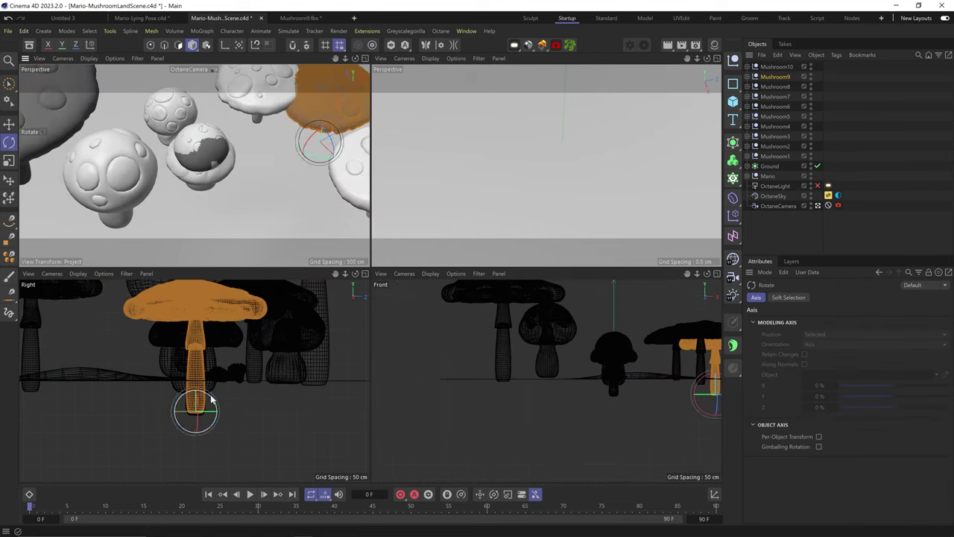
left_click_drag(319, 145, 336, 153)
left_click_drag(70, 167, 227, 90)
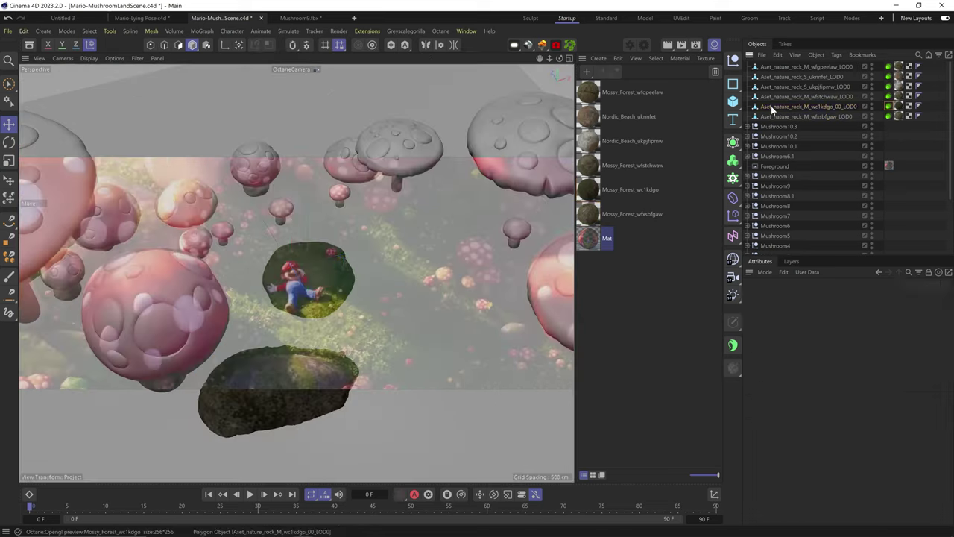
- Settle Mushroom7 on the mossy rock, and fit the lily plant at the foot of the large spotted mushroom
left_click(309, 254)
left_click_drag(310, 254, 88, 216)
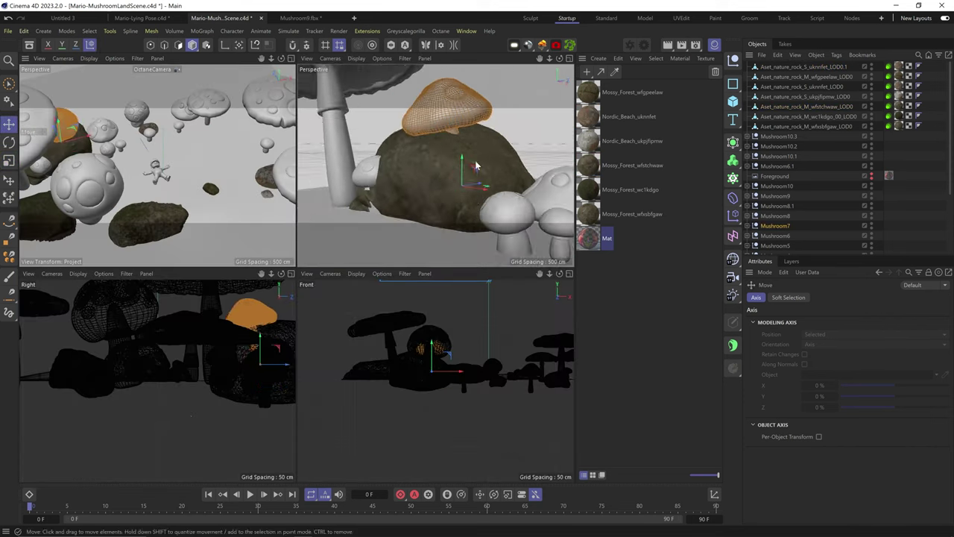
left_click_drag(380, 149, 379, 174)
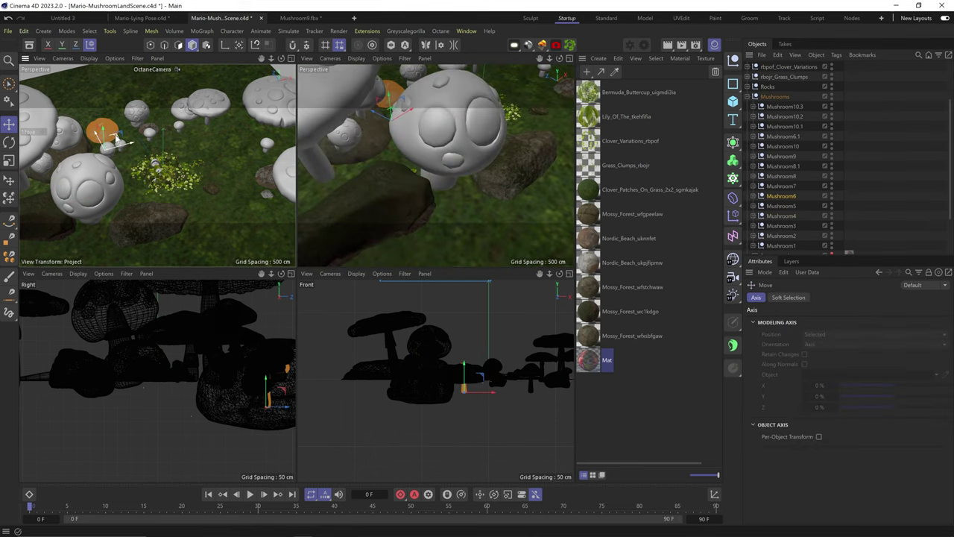
left_click(781, 215)
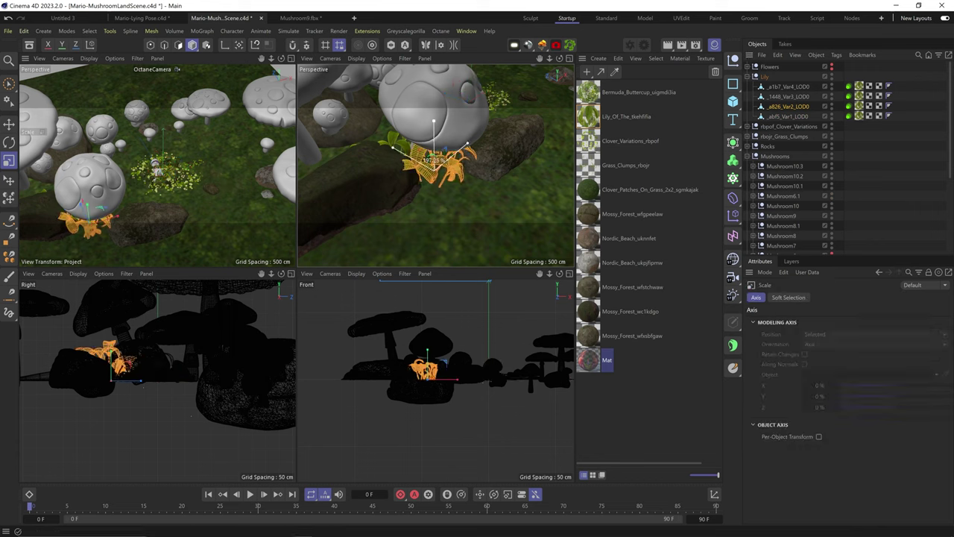
key("r")
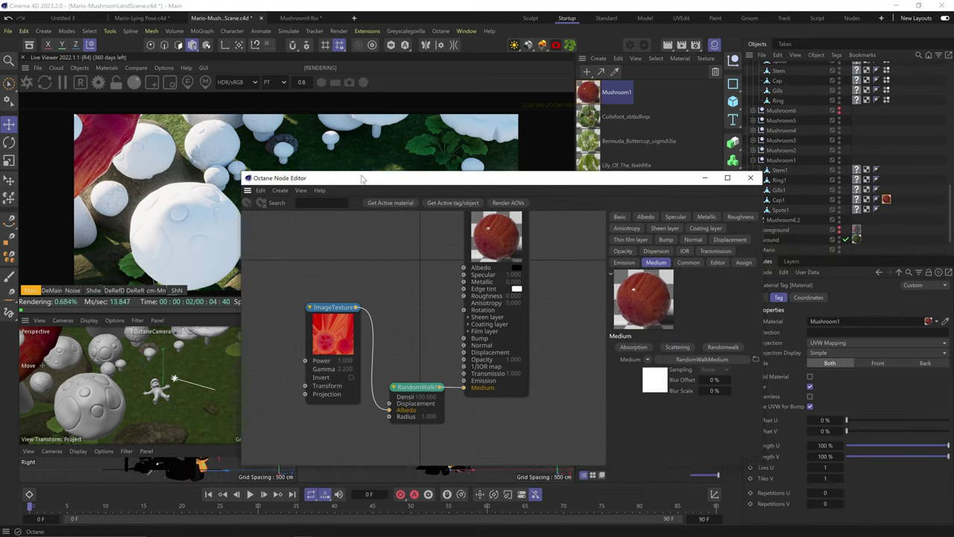
- Drive the Mushroom1 material's roughness with a Noise through a Gradient, and feed Cap1_Base_color_1001.png into the RandomWalk medium's albedo
right_click(340, 279)
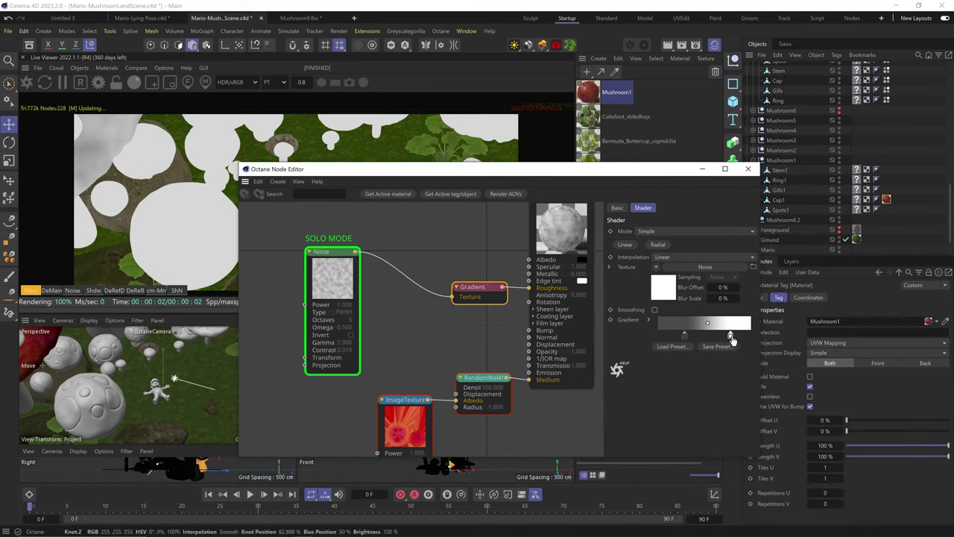
right_click(402, 406)
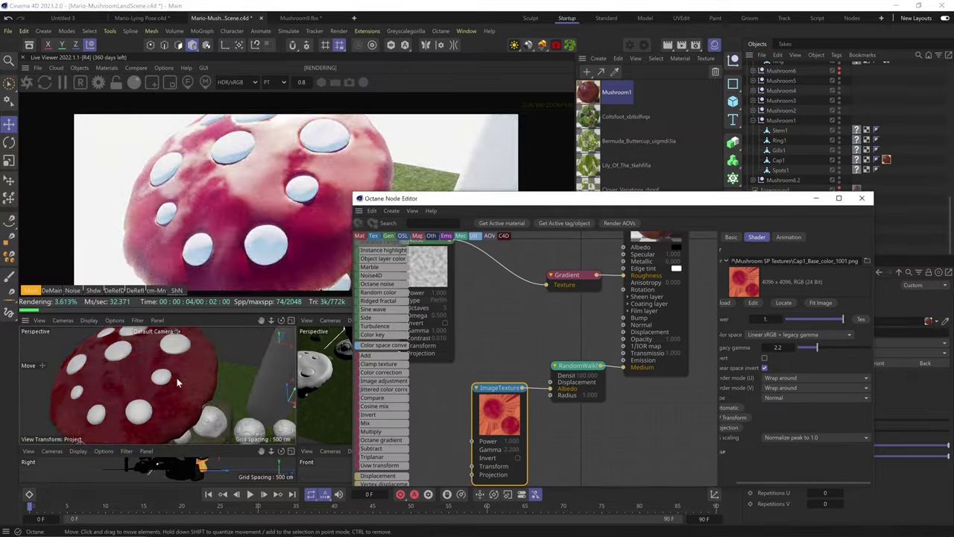
- Set the RandomWalk medium's density to 20 with an RgbSpectrum radius, and configure texture displacement with height 0.5 cm and mid level 0.5
left_click(578, 366)
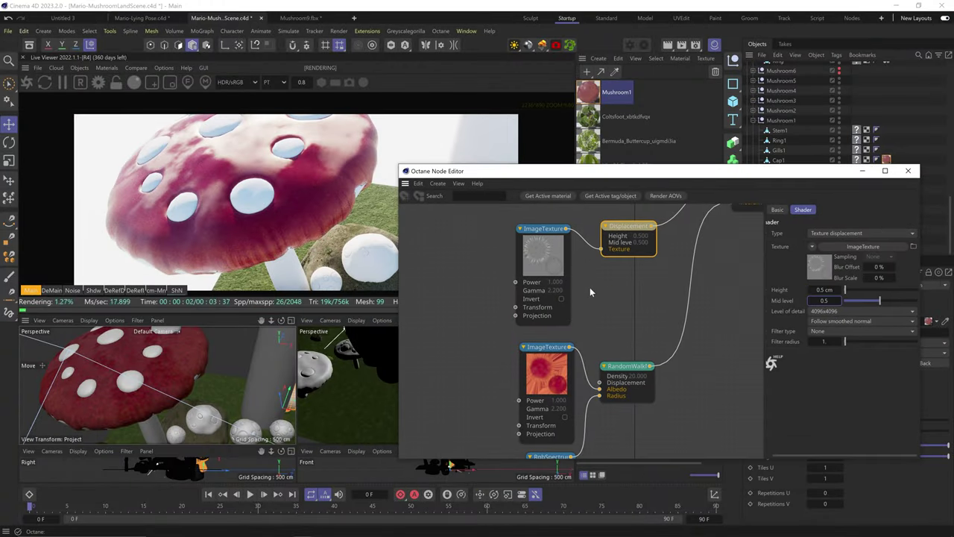
left_click(839, 307)
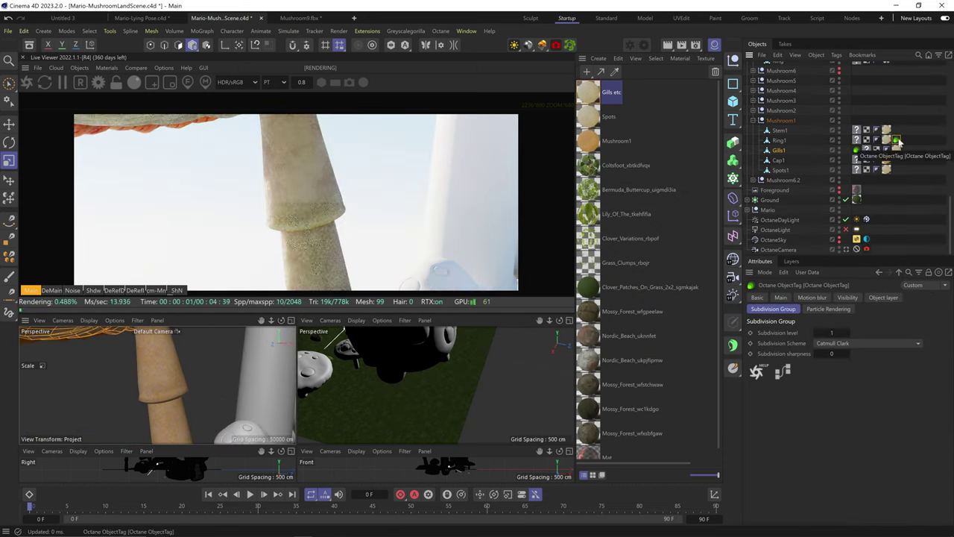
- Open the material assigned to Gills1, and adjust the specular mix of the Mushroom6 material to about 0.45
double_click(886, 150)
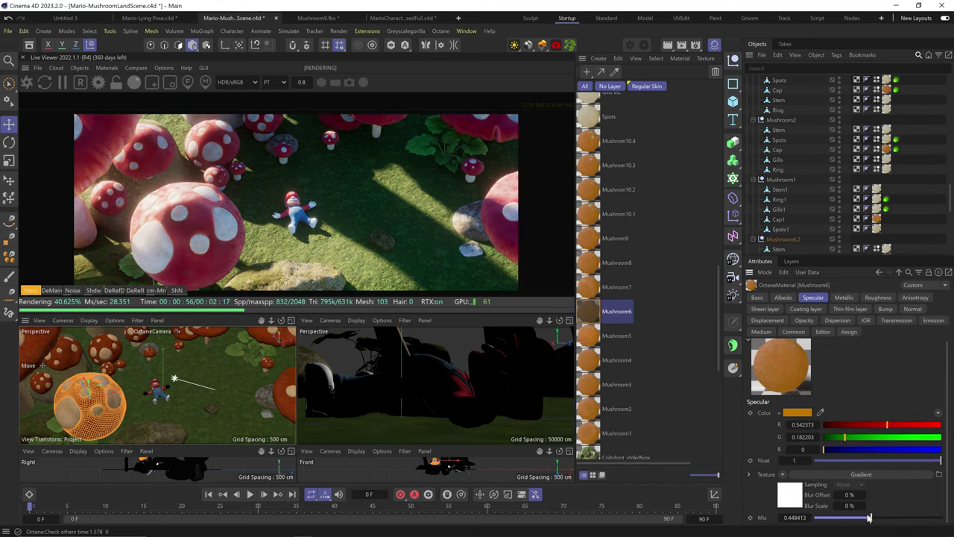
left_click_drag(868, 517, 865, 522)
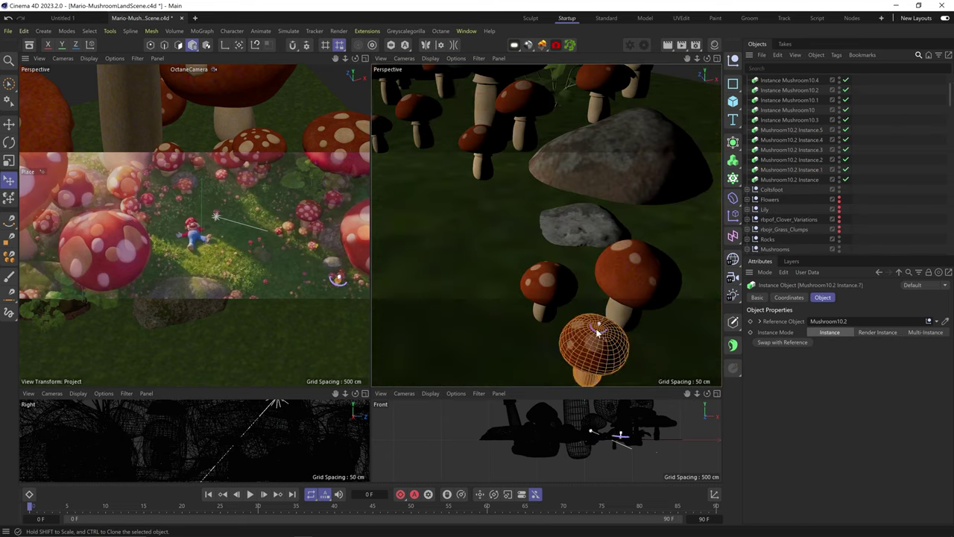
- Place a Mushroom10.2 instance on the ground near the rocks and clone another small mushroom among the existing ones
left_click_drag(586, 341, 437, 276)
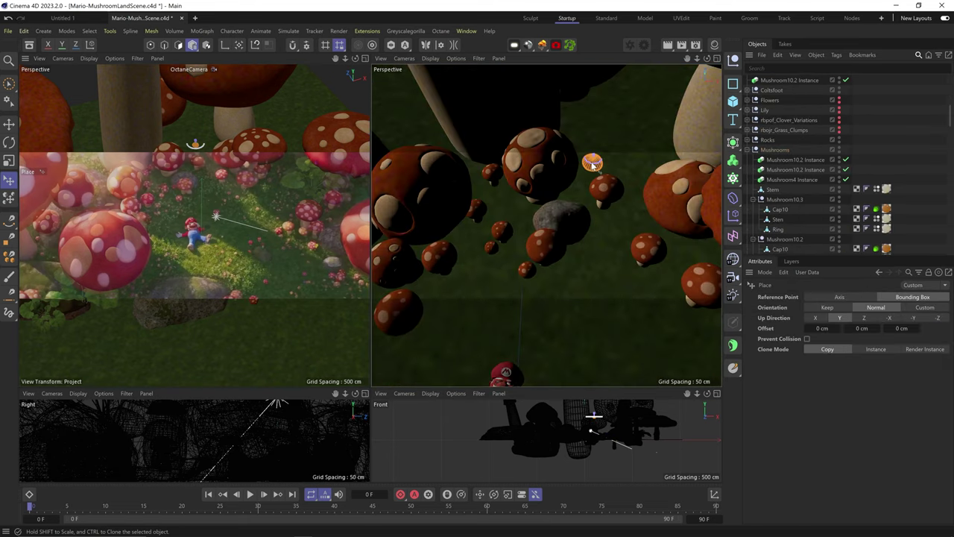
left_click_drag(592, 164, 558, 229, "ctrl")
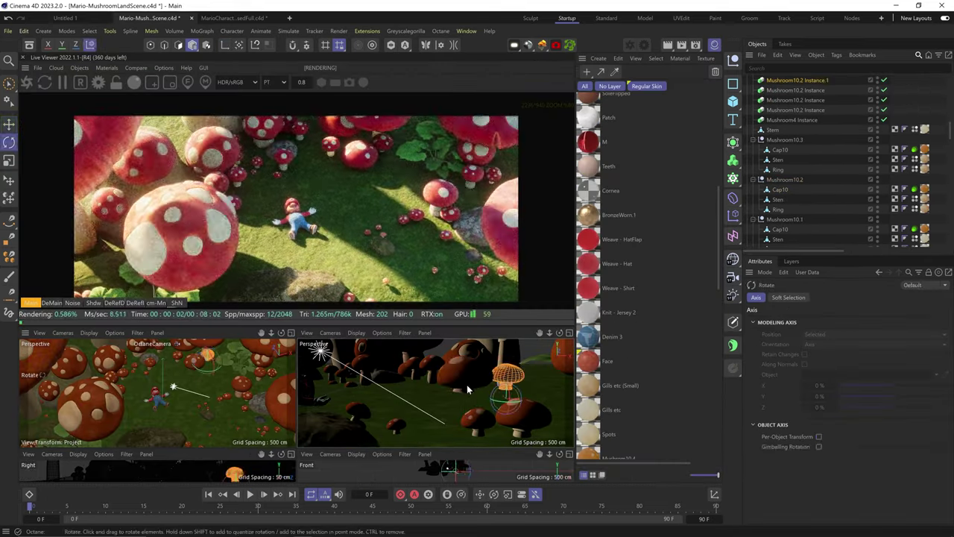
- Move and rotate the added Mushroom10.2 instances among the larger mushrooms
key("e")
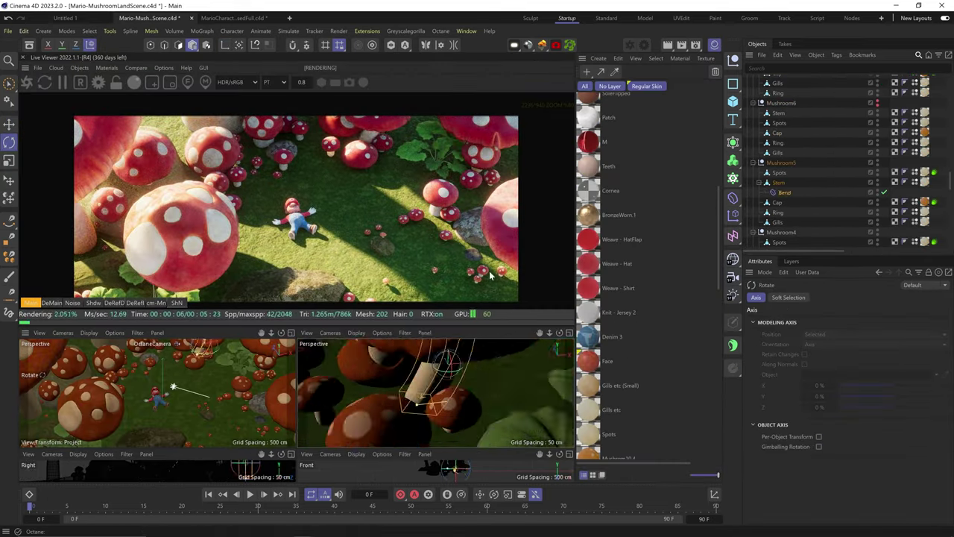
left_click(429, 426)
left_click(784, 119)
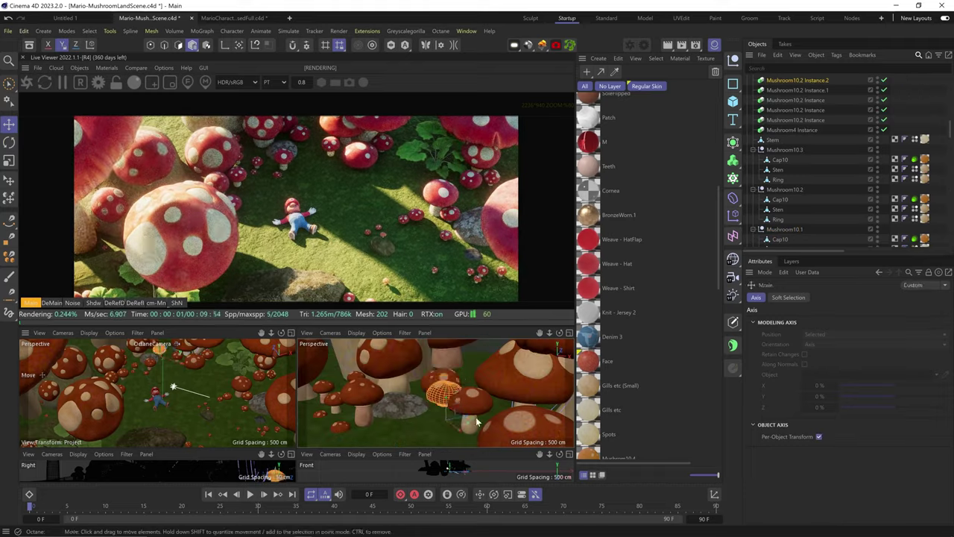
key("r")
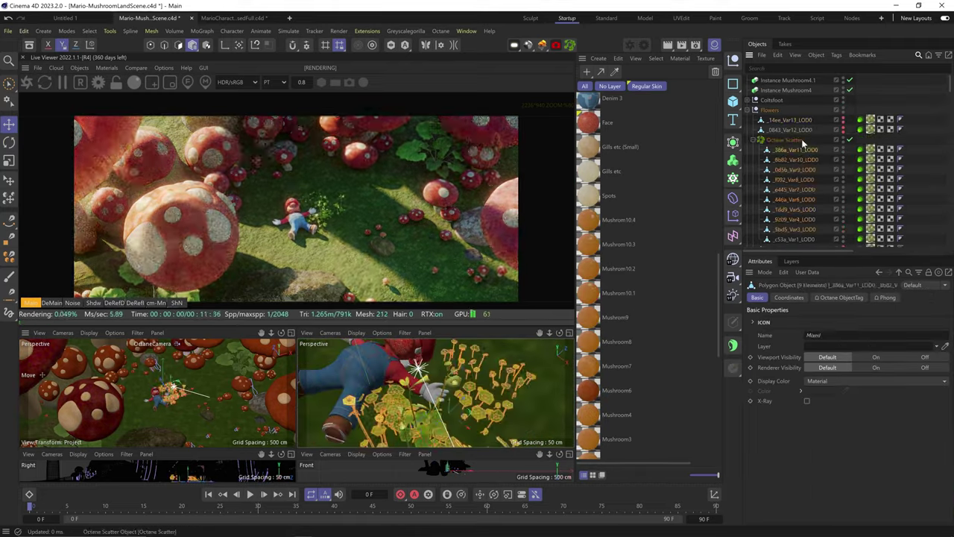
- Scatter the clover variations and grass clumps over Ground with Octane Scatter, using a count of 300 for the clover
left_click(768, 171)
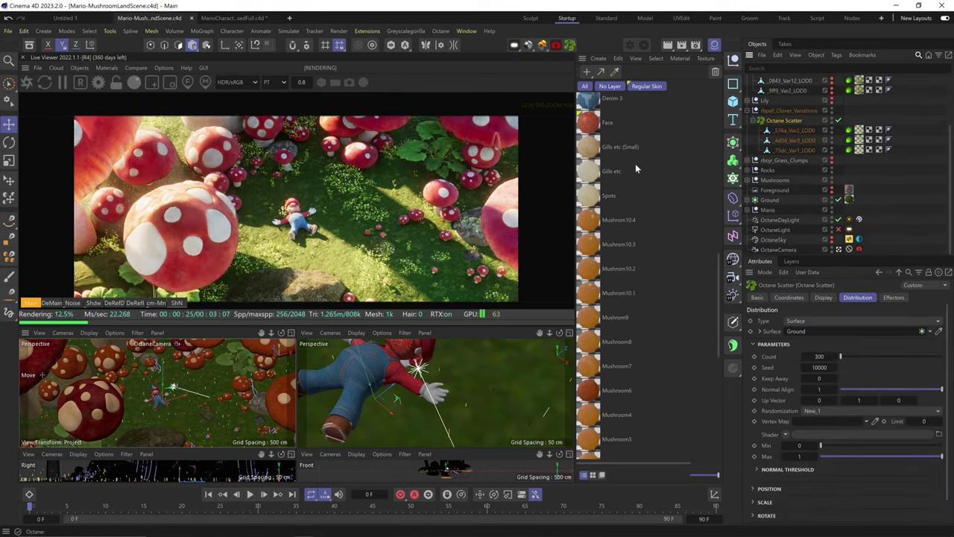
left_click(794, 170)
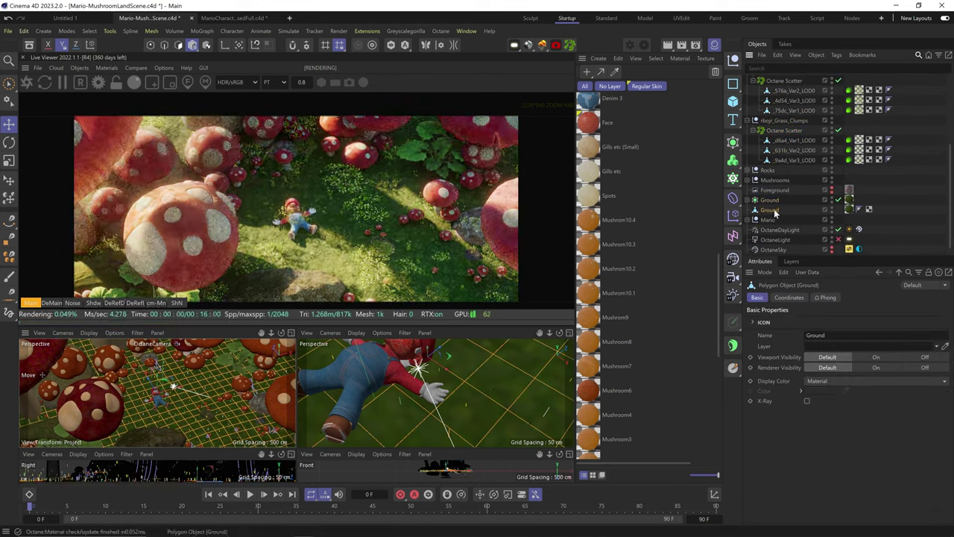
- Add a vertex map to the polygon Ground and paint it around Mario, the rocks and the mushrooms with 23% opacity and size 65
right_click(775, 210)
scroll(798, 193, "down", 1)
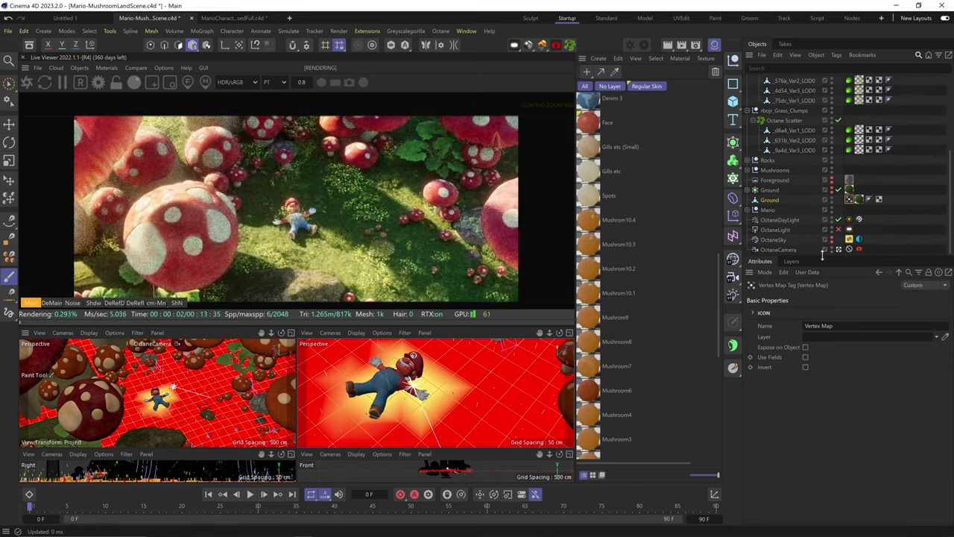
left_click_drag(417, 387, 458, 418, "alt")
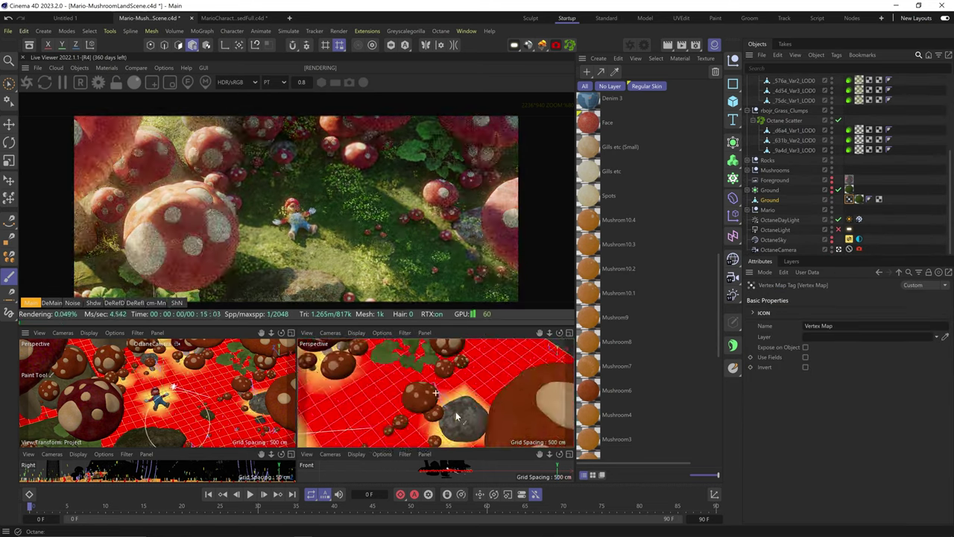
scroll(458, 418, "up", 3)
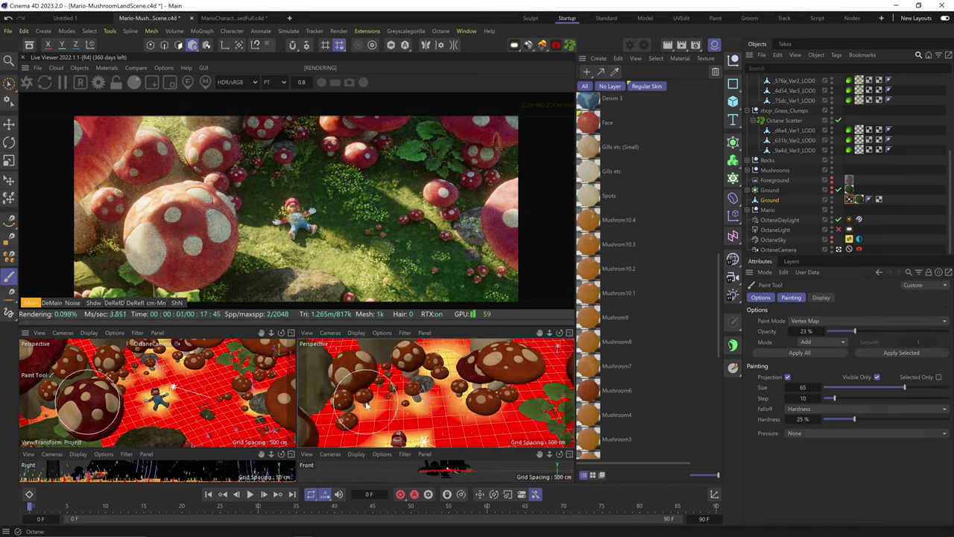
scroll(381, 382, "down", 5)
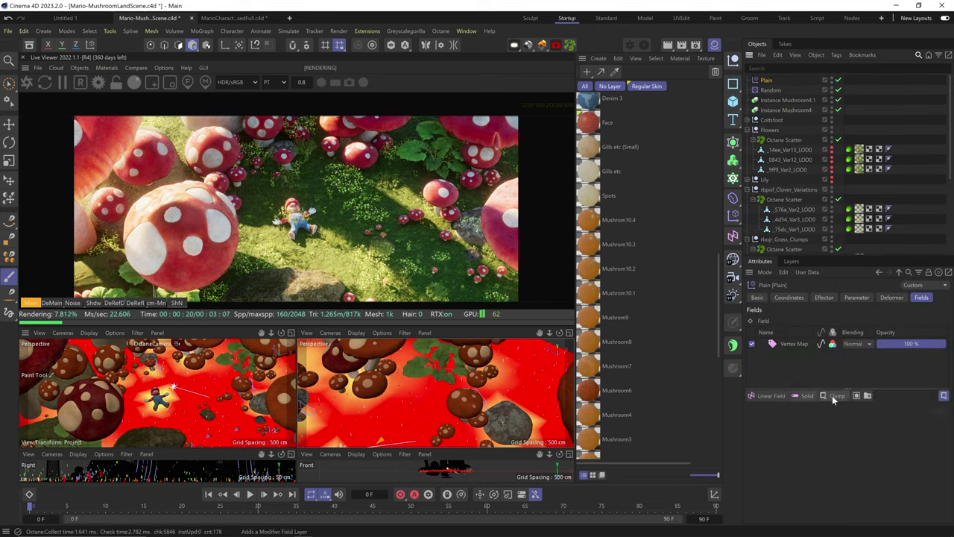
- Add a modifier layer to the Plain effector's Vertex Map field, and use the Random and Plain effectors on the clover's Octane Scatter
left_click(794, 356)
left_click(770, 345)
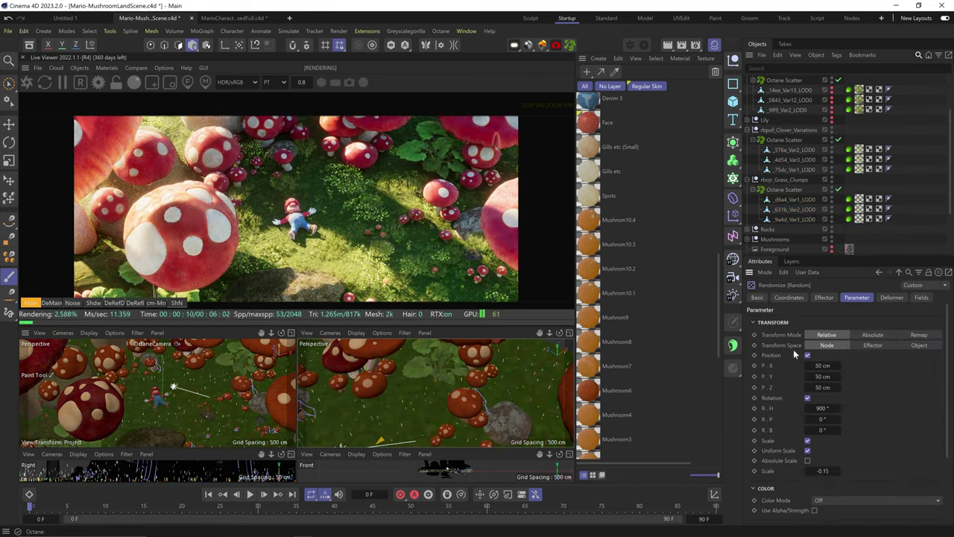
left_click(159, 390)
key("t")
left_click(779, 141)
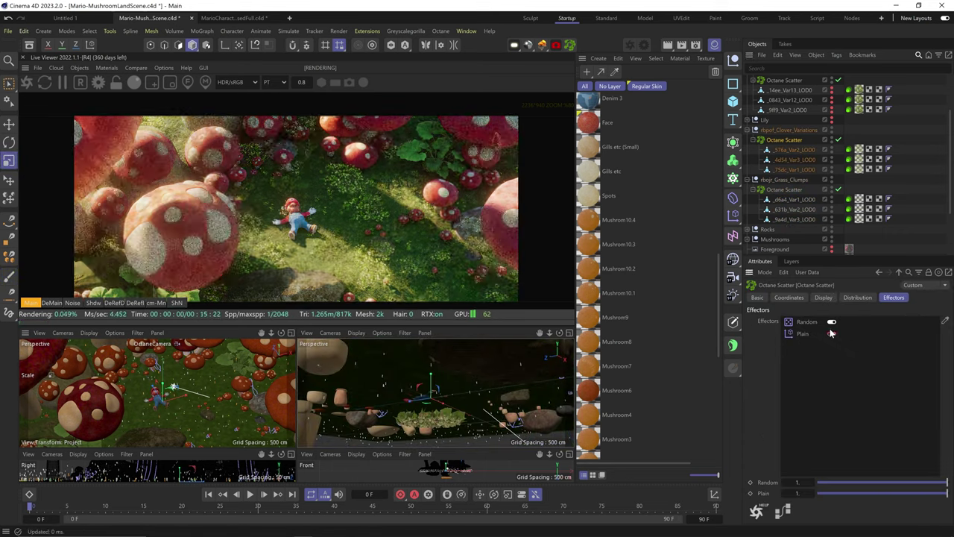
- Set the albedo brightness of the Clover_Variations_rbpof material to about 0.69
scroll(659, 188, "down", 5)
double_click(659, 188)
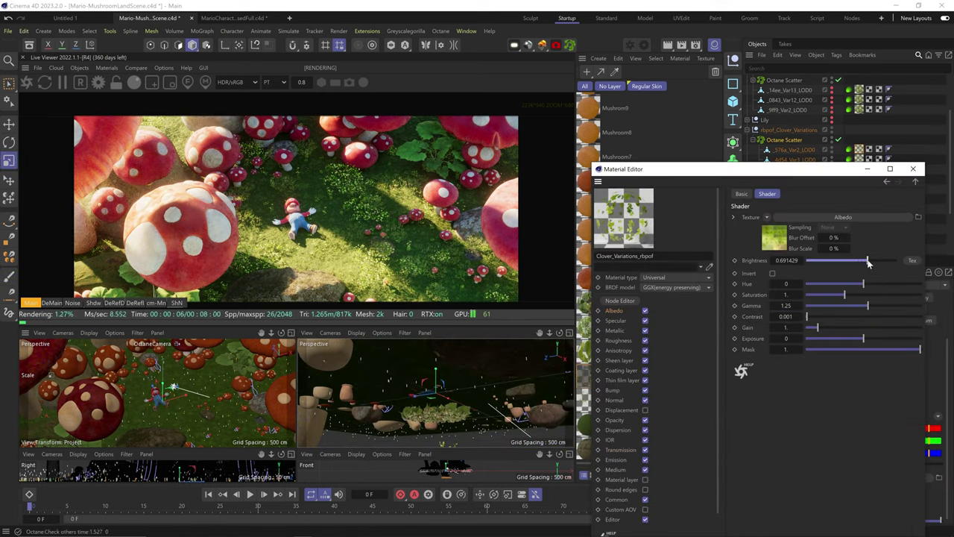
key("Escape")
- Open the Seed value in the clover scatter's distribution settings for editing
left_click(856, 297)
left_click(804, 368)
scroll(839, 224, "down", 3)
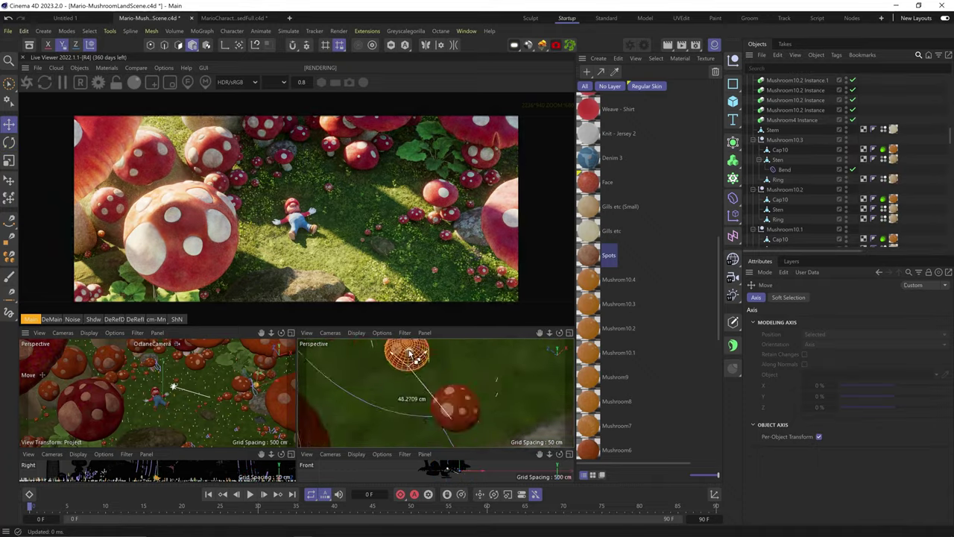
- Move and scale a large mushroom into place among the background mushrooms
left_click(898, 424)
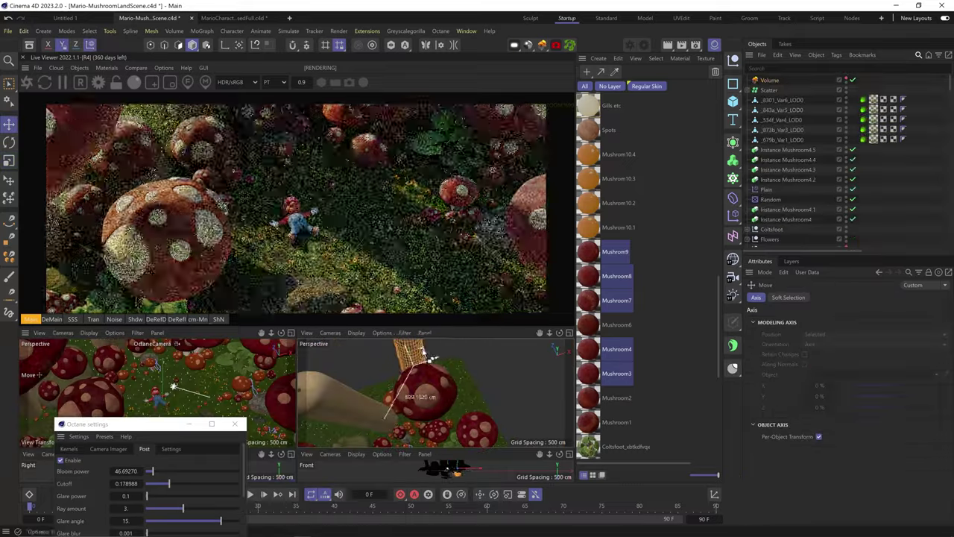
scroll(443, 363, "up", 6)
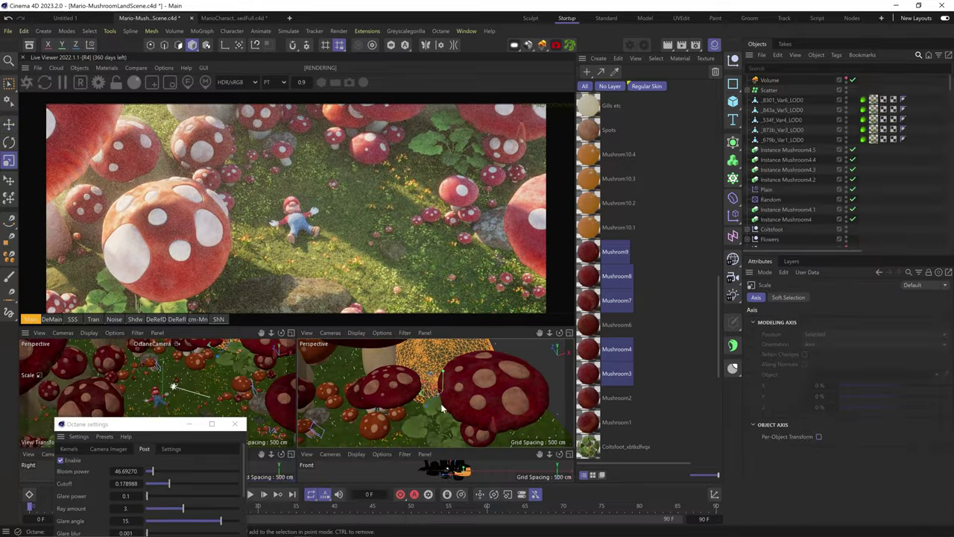
key("t")
left_click(443, 363)
scroll(443, 368, "down", 10)
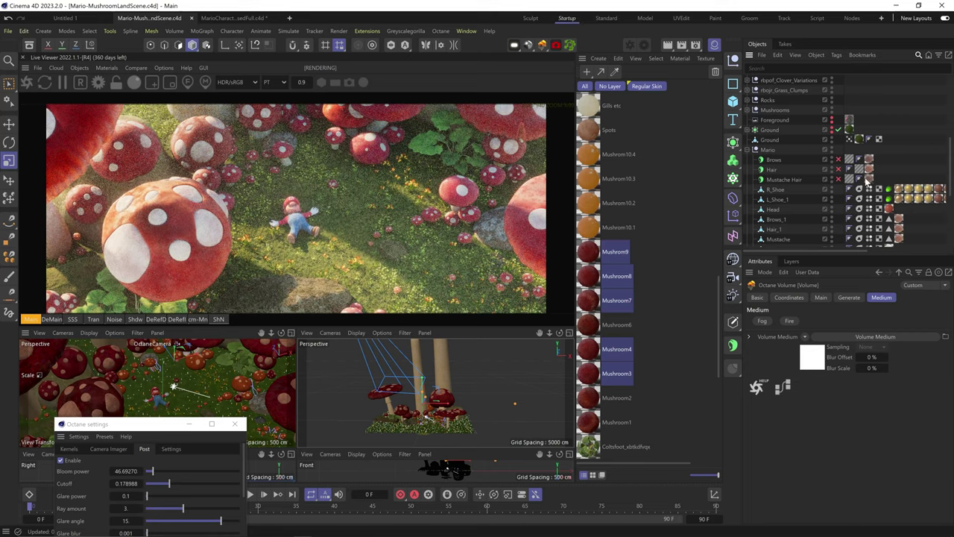
key("r")
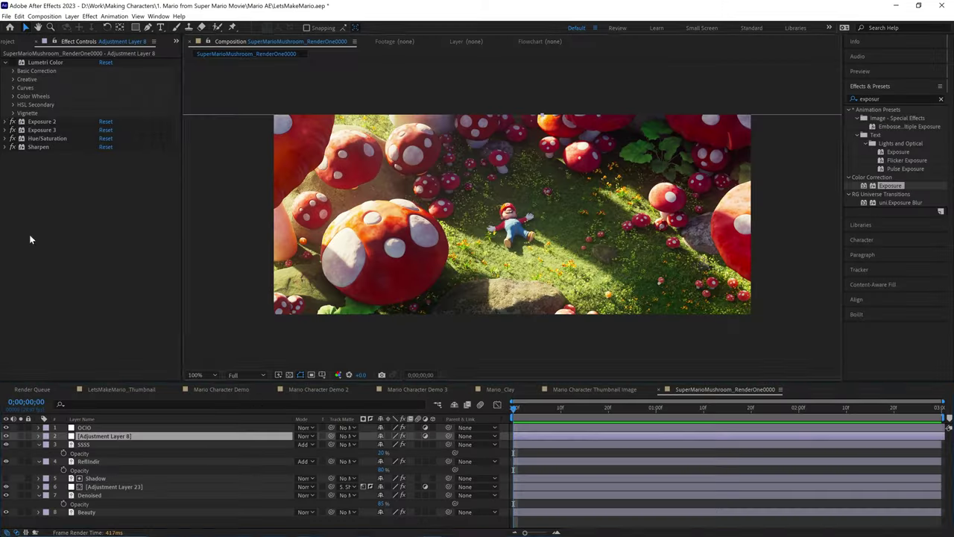
- Switch to After Effects and adjust the Greens saturation in the Hue/Saturation effect of Adjustment Layer 8
left_click(12, 138)
left_click(12, 121)
left_click(130, 222)
left_click(110, 227)
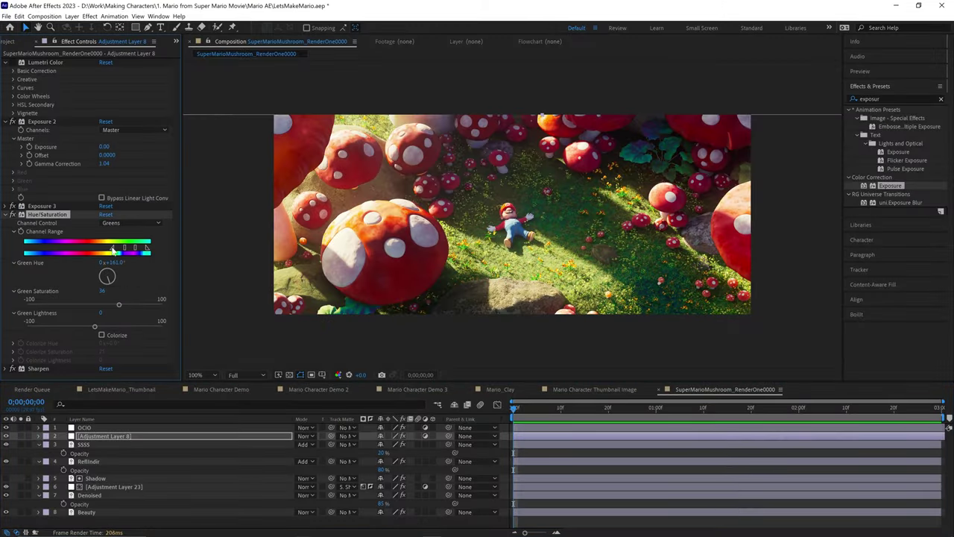
left_click_drag(94, 305, 108, 305)
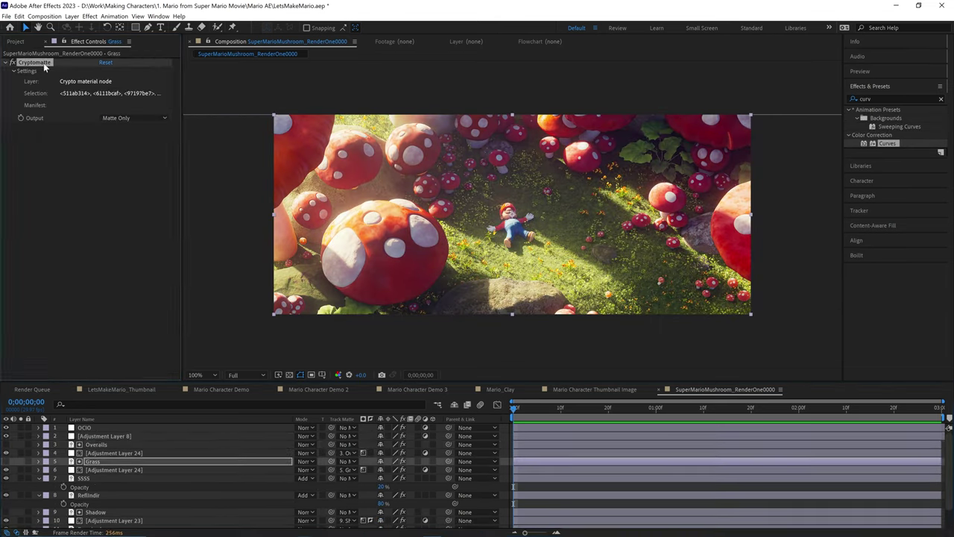
- Toggle the Overalls layer's visibility, and open the Red Exposure value of Exposure 3 on Adjustment Layer 8 for editing
left_click(6, 444)
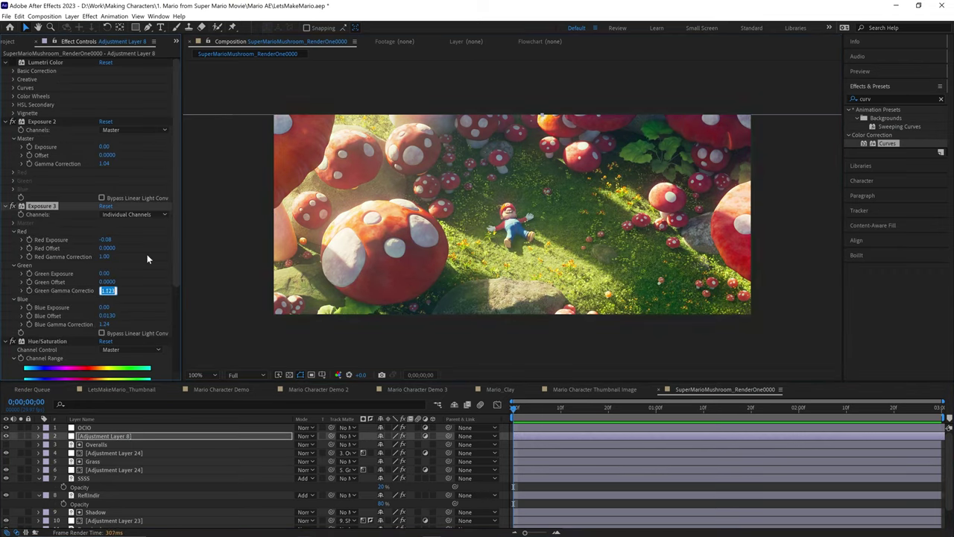
left_click(107, 239)
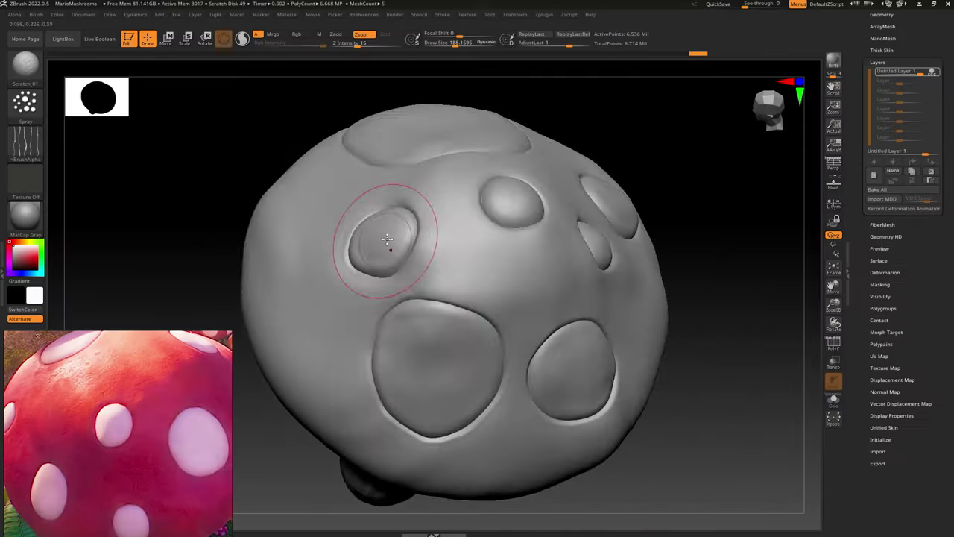